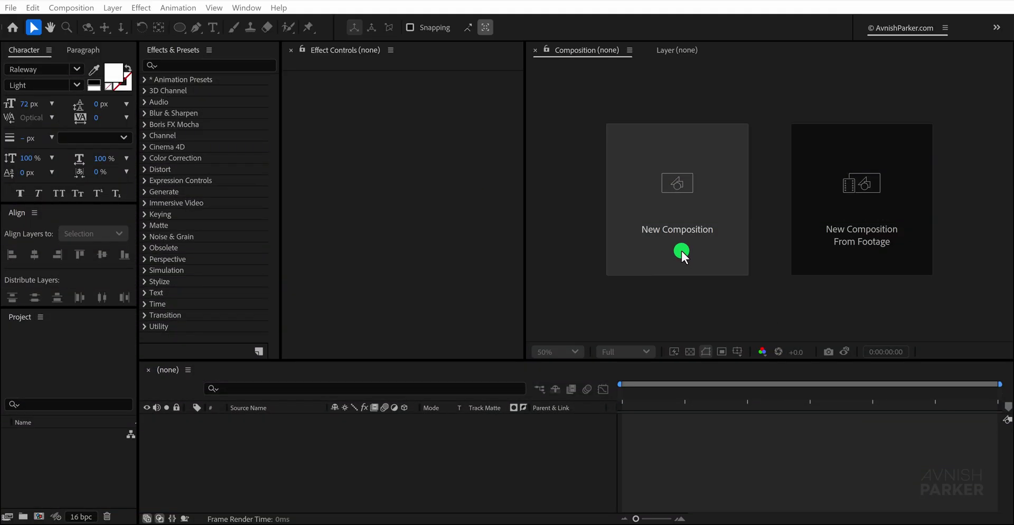
Step: Create a 1920x1080 composition named Slider at 30 fps with a 10-second duration
click(680, 249)
text(Slider)
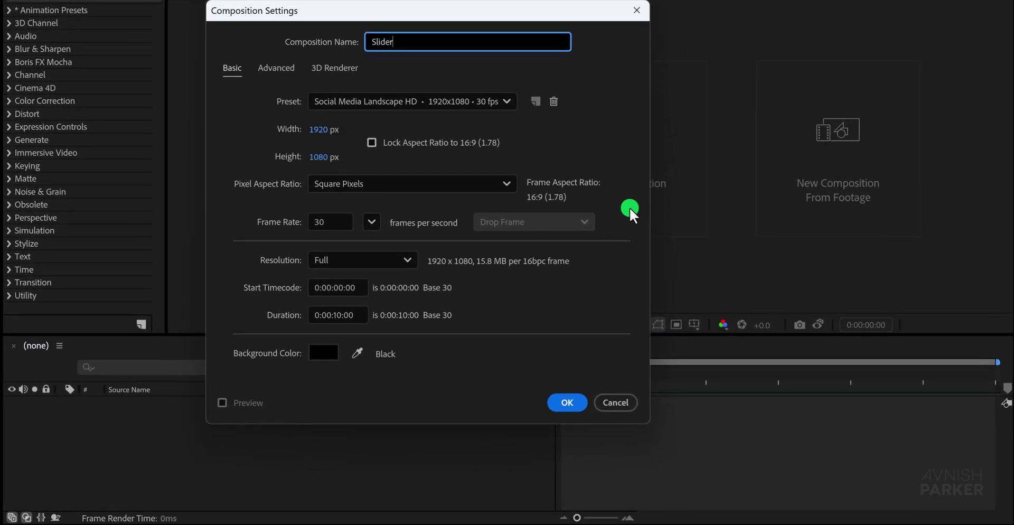
click(567, 402)
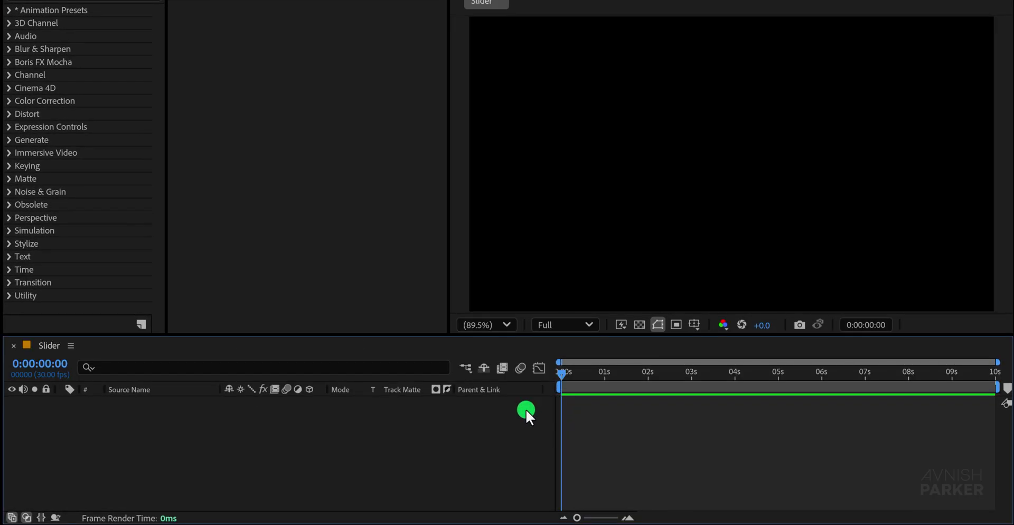
Step: Add a full-frame solid layer named BG to the Slider composition
right_click(163, 426)
mouse_move(252, 246)
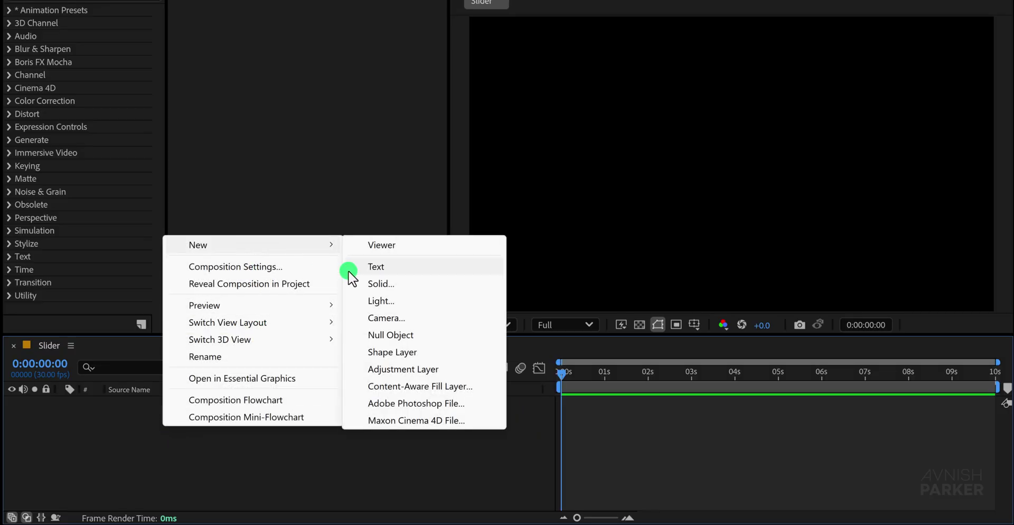
click(370, 284)
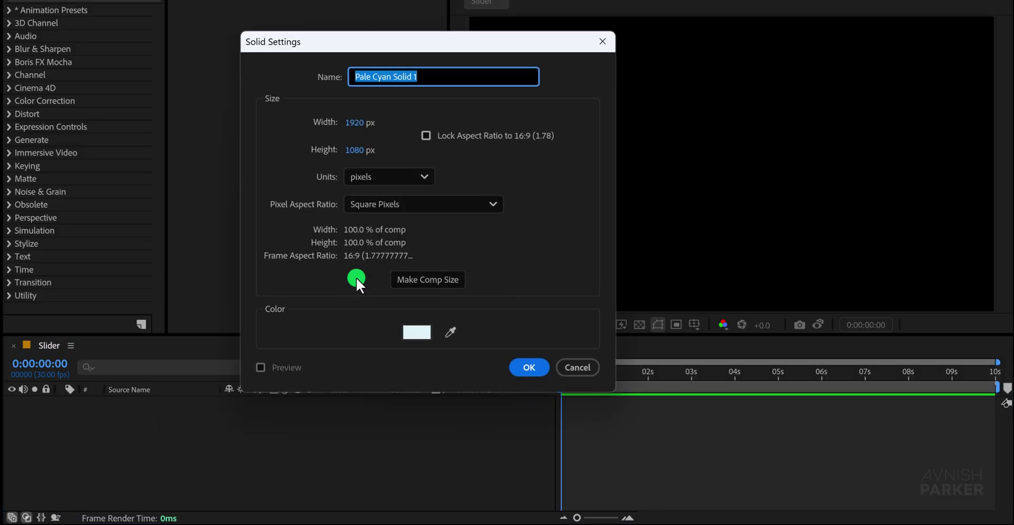
text(BG)
key(Return)
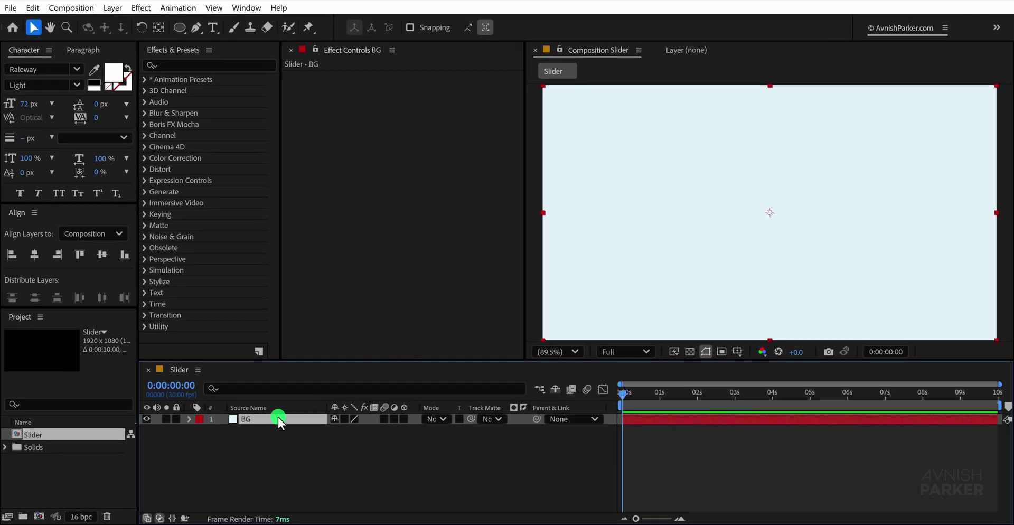
Step: Apply Gradient Ramp to the BG layer and set its start color to light pink
click(190, 65)
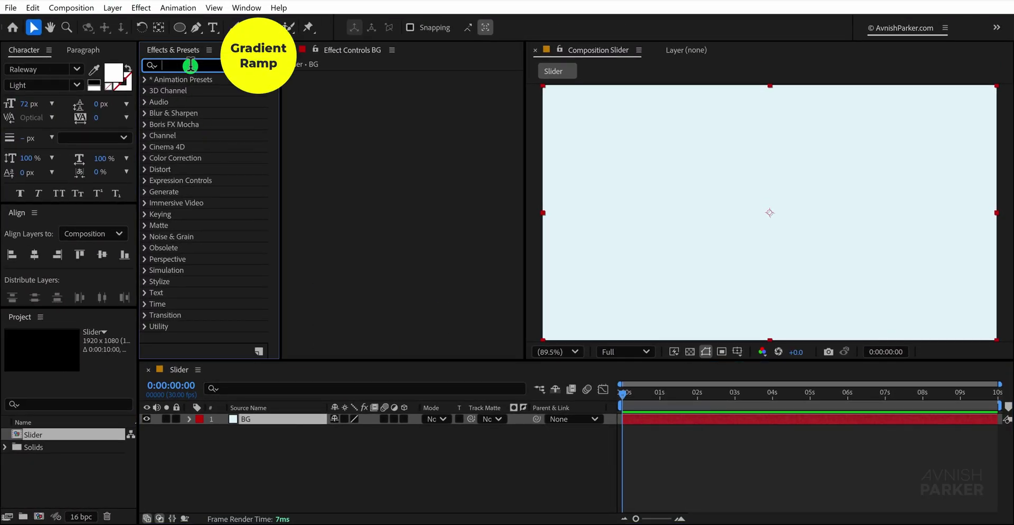
text(ramp)
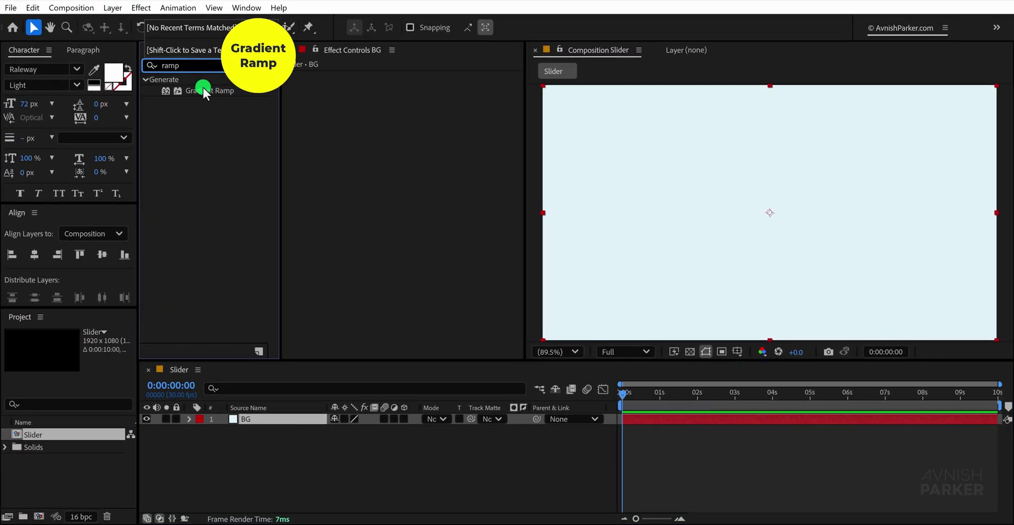
drag(203, 88, 363, 129)
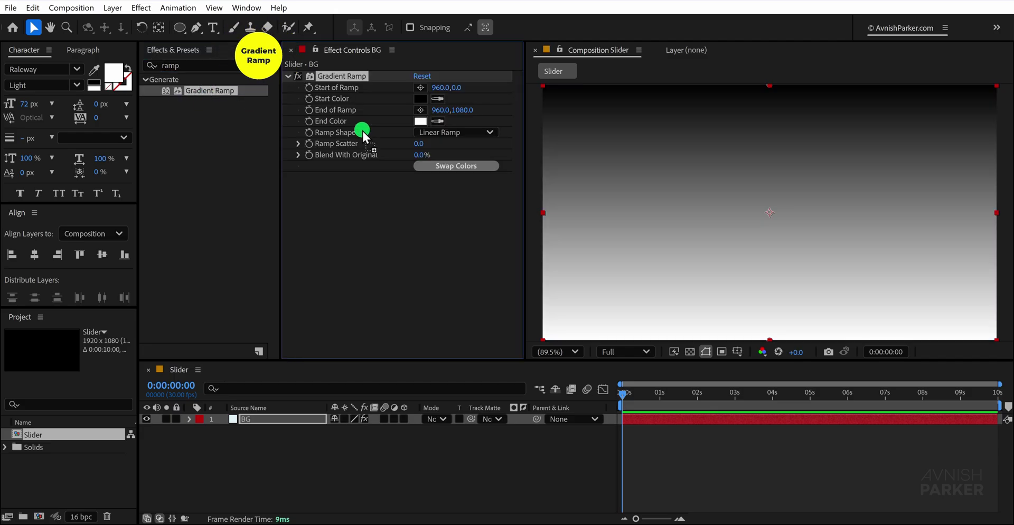
click(421, 98)
drag(387, 185, 372, 169)
click(641, 182)
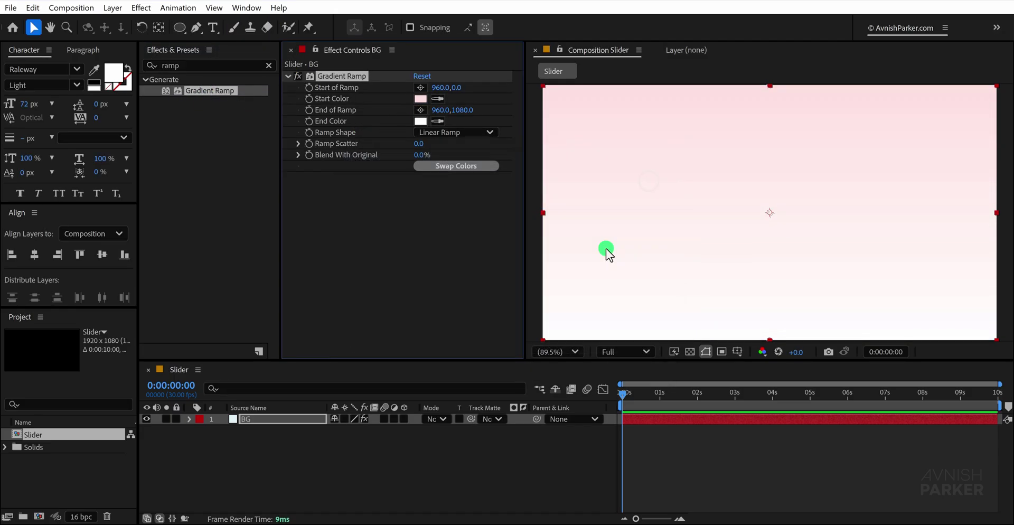
click(340, 457)
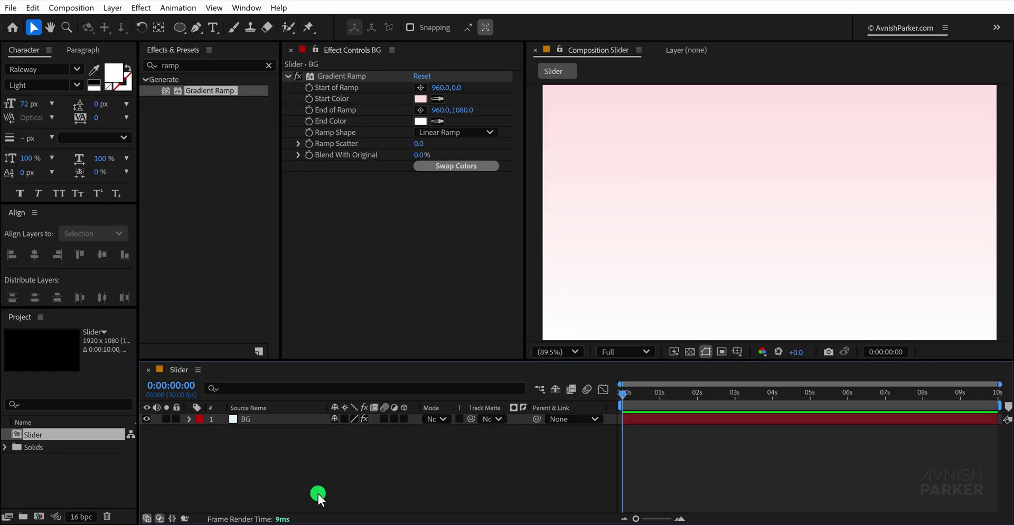
Step: Import the eight video files, Video - 01 to Video - 08, into the project
drag(312, 524, 86, 464)
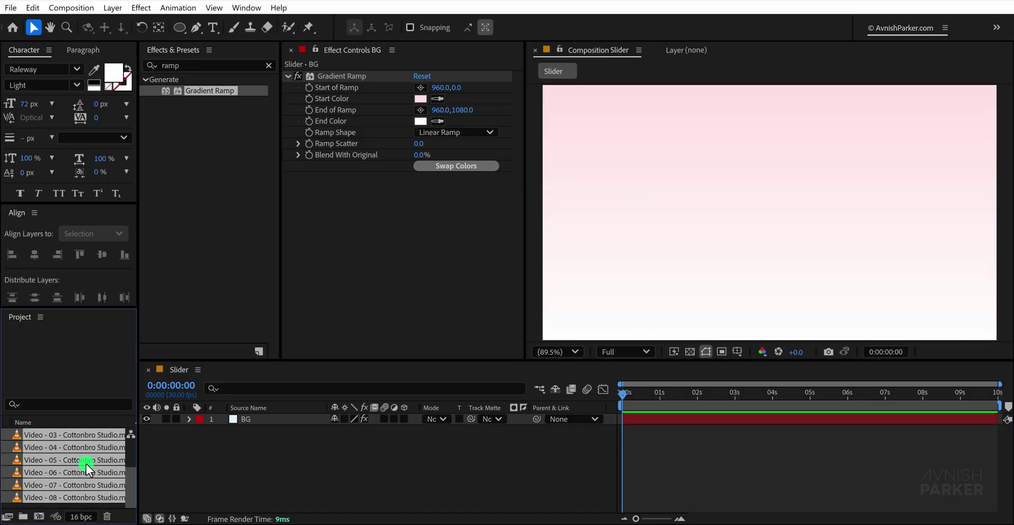
scroll(86, 464, up, 2)
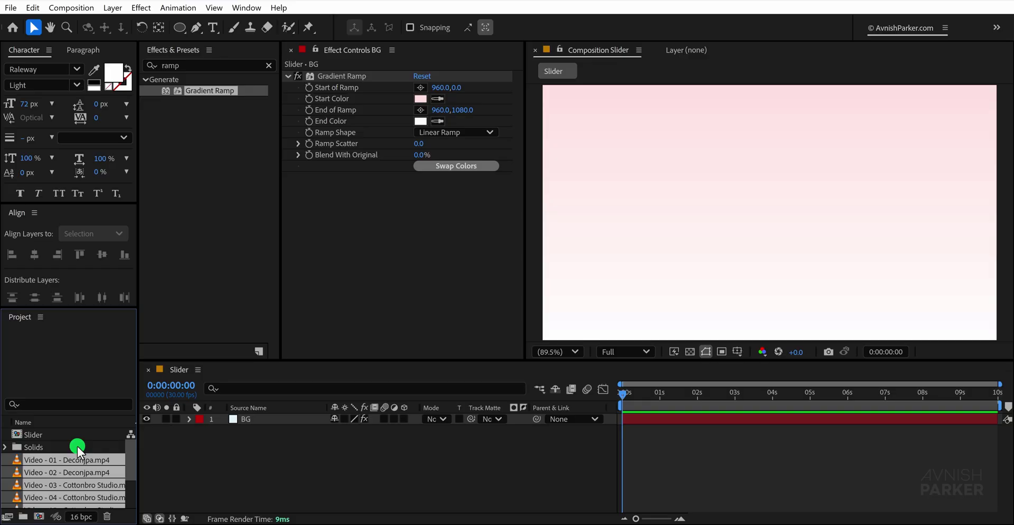
click(77, 446)
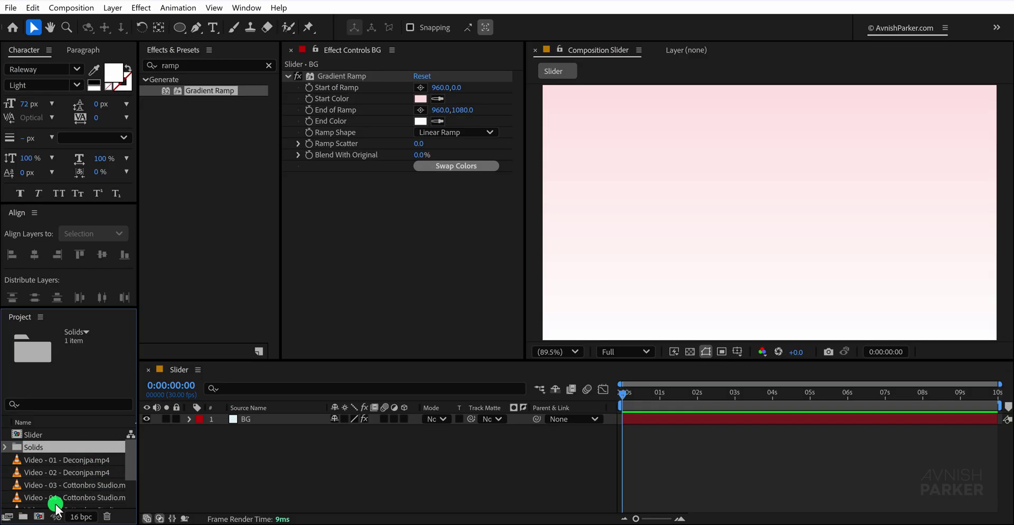
Step: Create a second composition named Slide - 01, 250 px wide and 250 px high
click(39, 516)
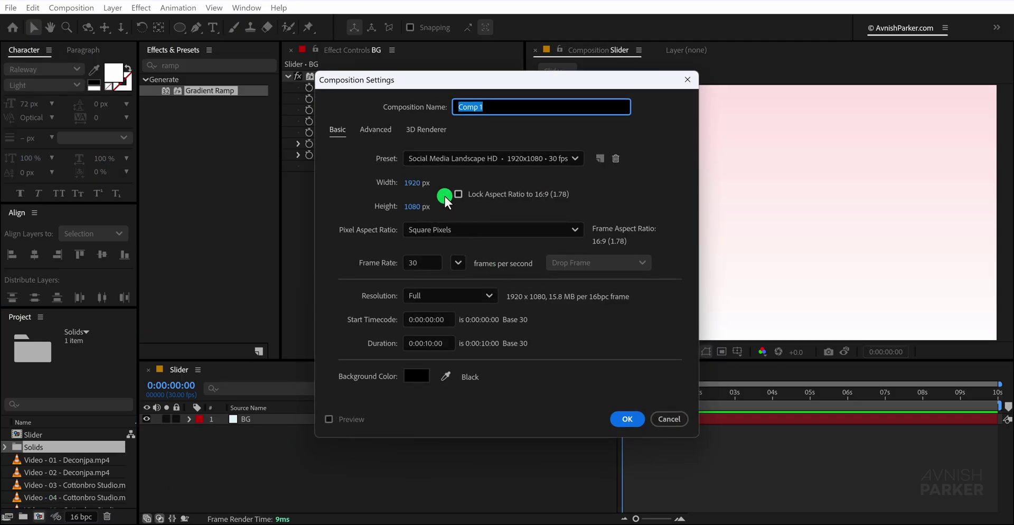
text(Slide - 01)
click(370, 192)
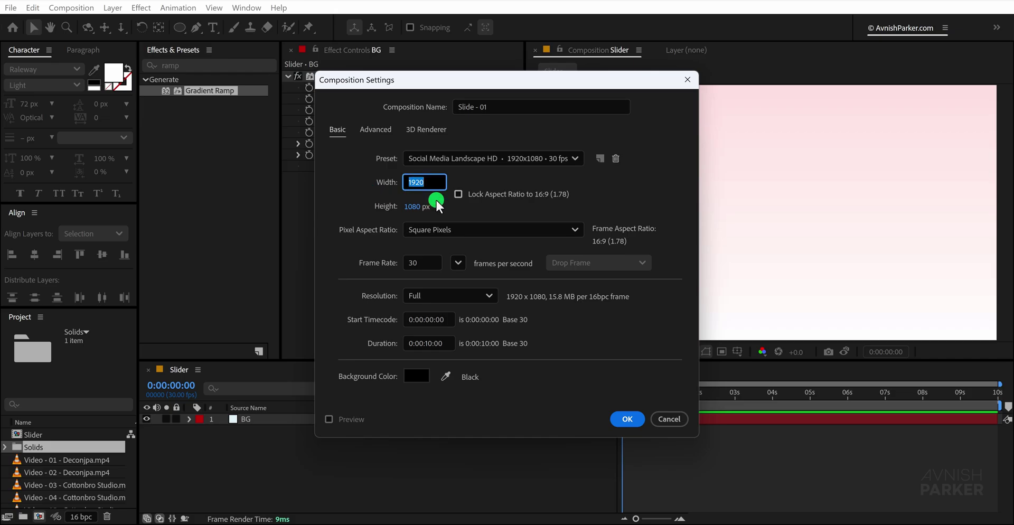
text(250)
key(Tab)
text(250)
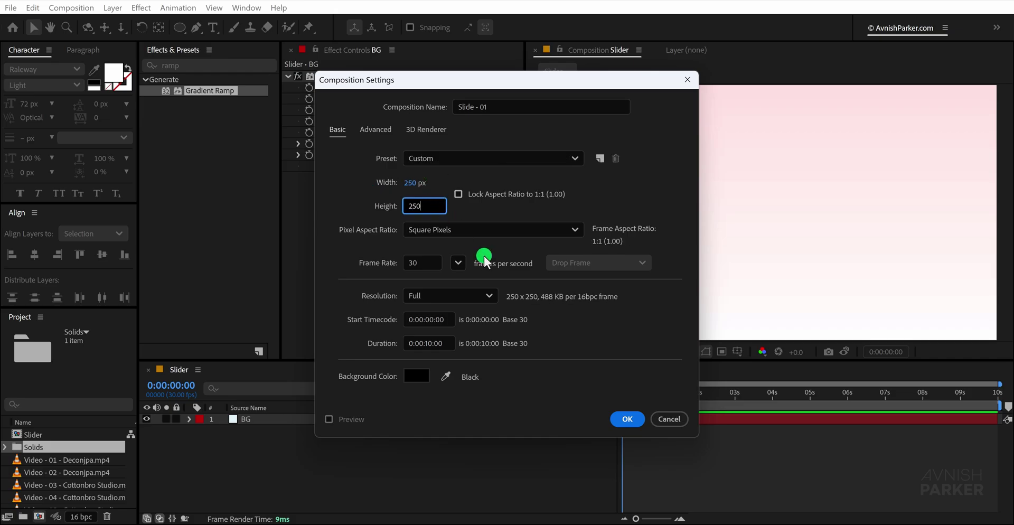
click(621, 422)
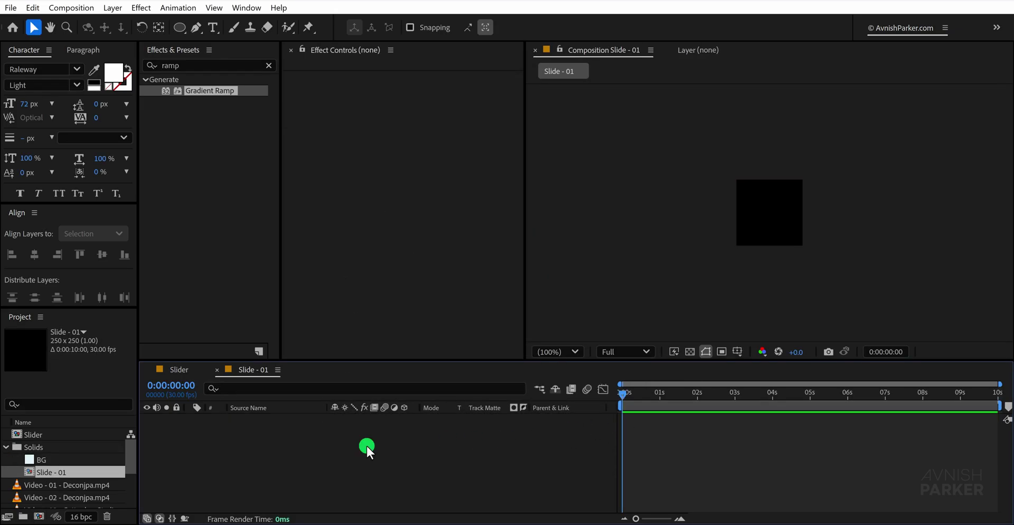
Step: Add Video - 01 to the Slide - 01 composition, scale it to 21%, and check the framing at another time
drag(87, 480, 269, 467)
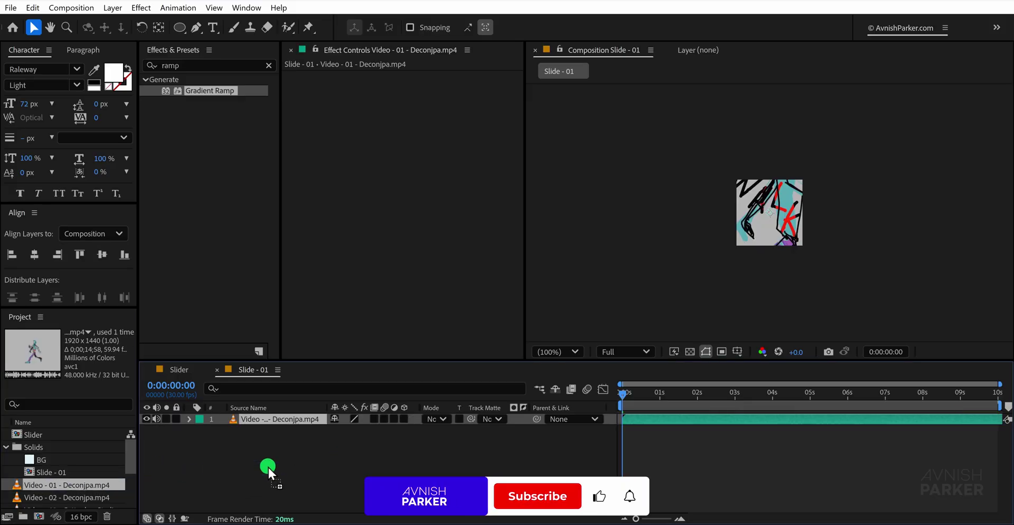
key(s)
drag(379, 432, 327, 434)
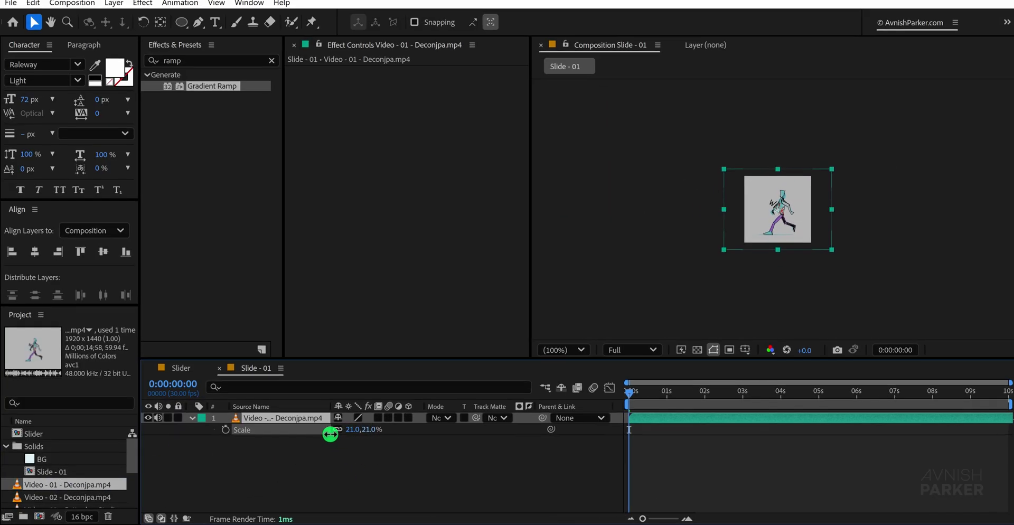
click(485, 449)
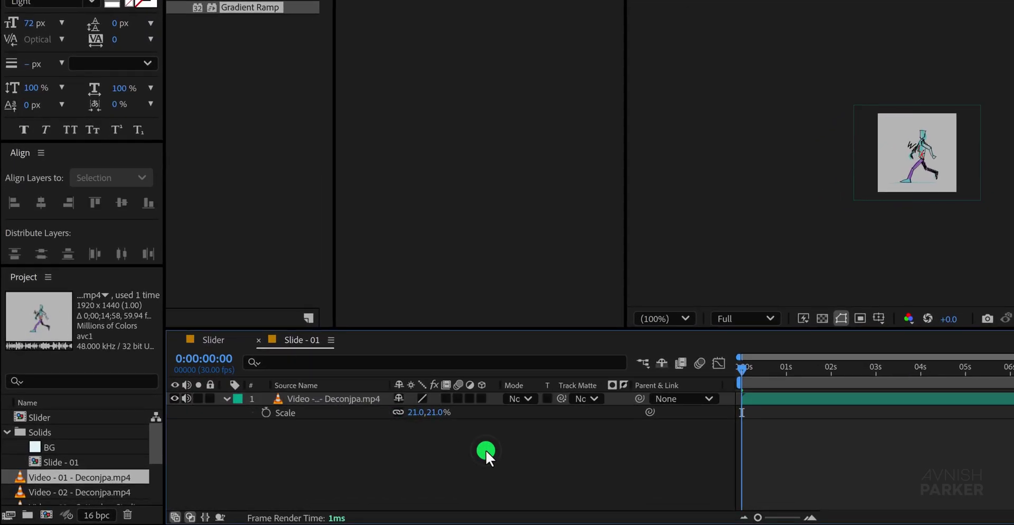
click(793, 370)
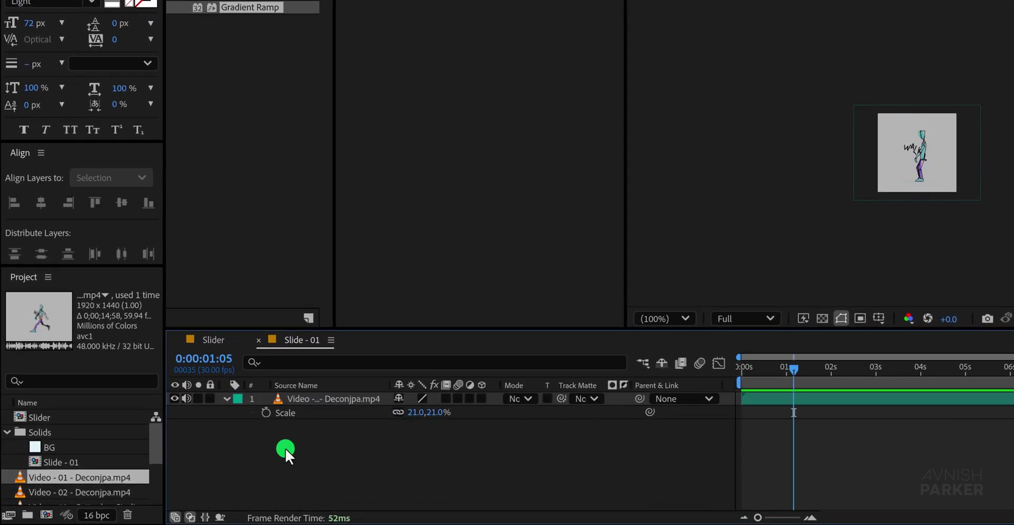
Step: Return to the Slider composition and duplicate Slide - 01 in the project to make Slide - 02 through Slide - 08
click(214, 340)
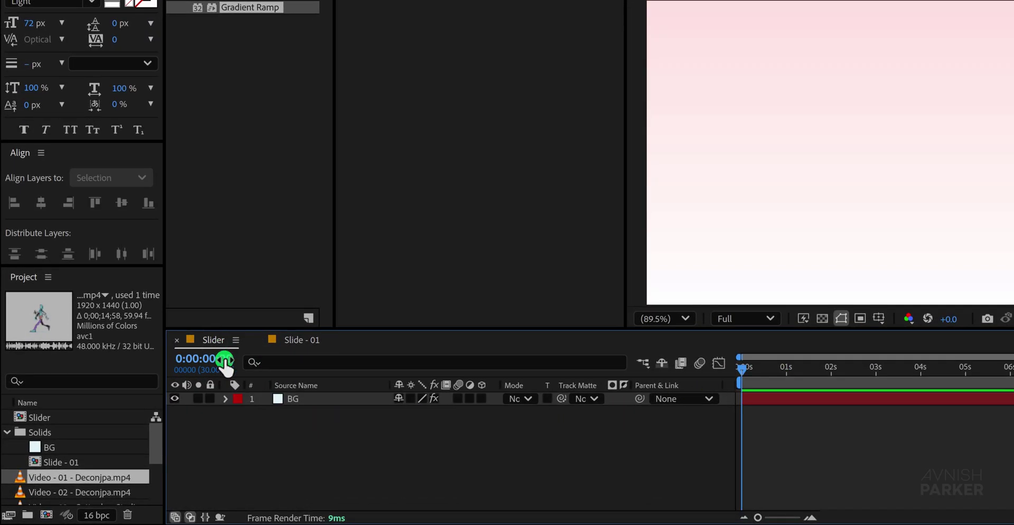
click(97, 462)
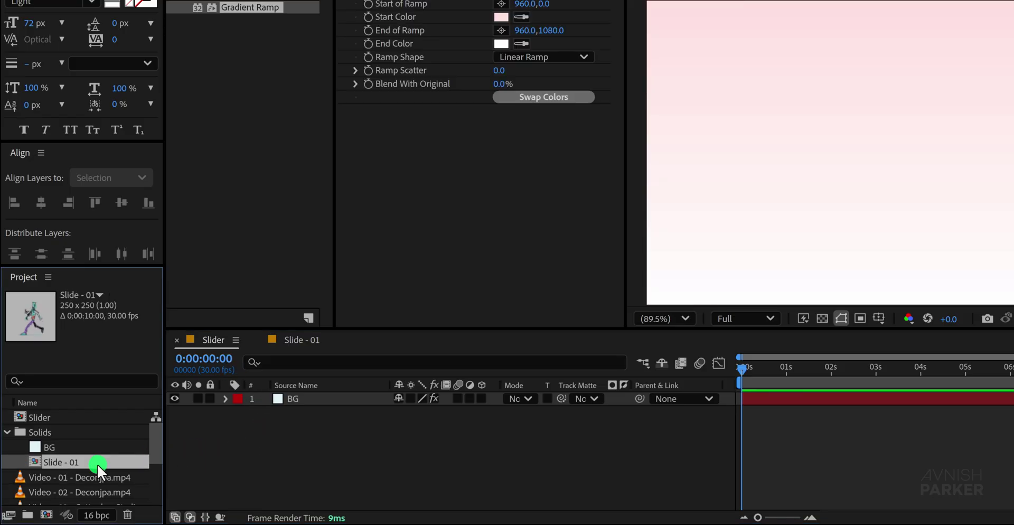
key(ctrl+d)
key(ctrl+d)
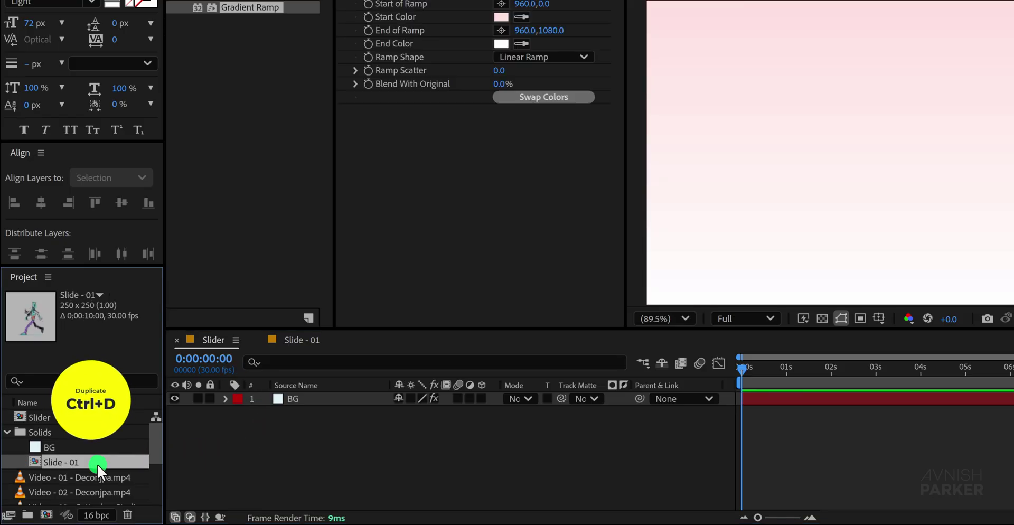
key(ctrl+d)
key(ctrl+d)
key(ctrl+d)
key(ctrl+d)
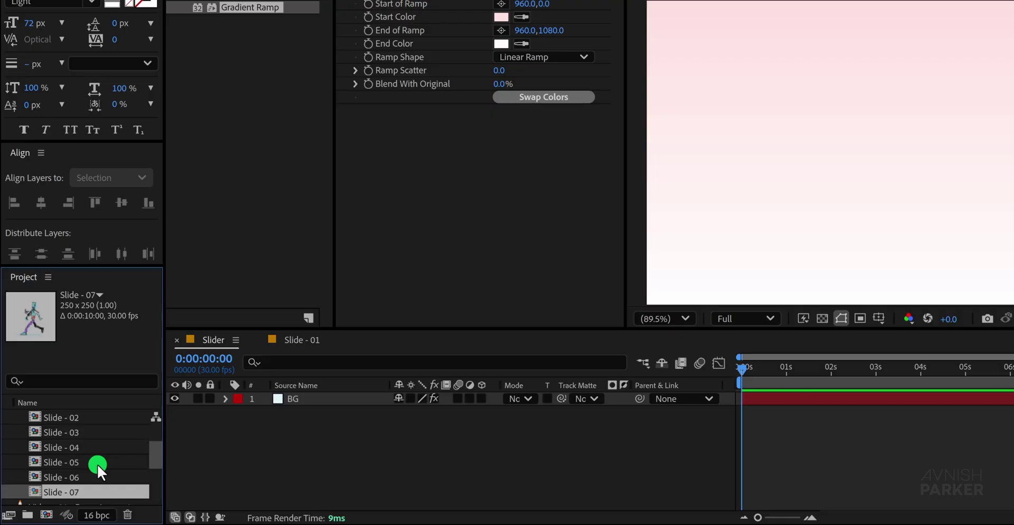
key(ctrl+d)
Step: Open Slide - 02, place Video - 02 above the existing clip, and scale it to 26%
scroll(96, 465, up, 3)
click(77, 460)
click(80, 471)
double_click(84, 473)
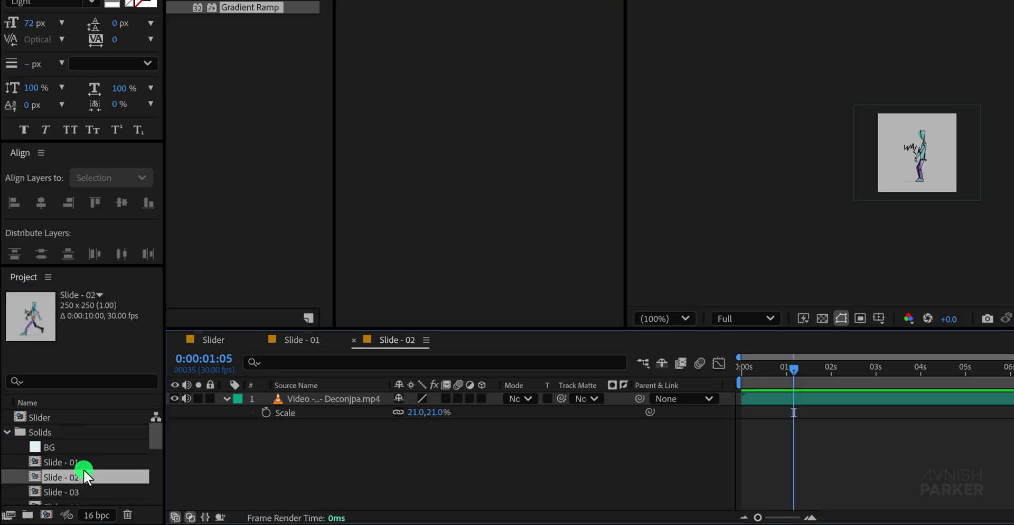
scroll(84, 468, down, 5)
scroll(83, 467, up, 2)
drag(62, 489, 299, 394)
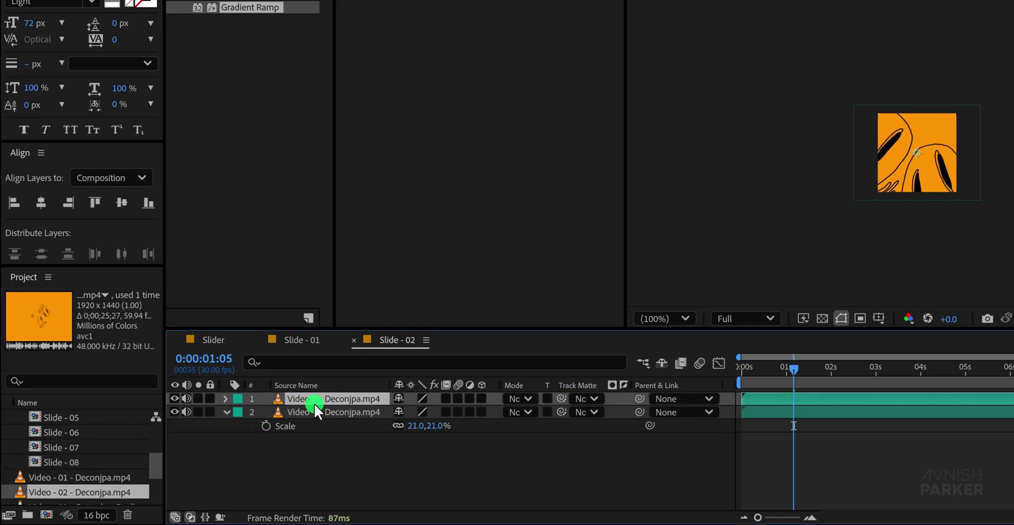
key(s)
drag(449, 417, 398, 426)
click(295, 470)
Step: Open Slide - 03, place Video - 03 above the existing clip, and scale it to 14%
scroll(67, 449, up, 1)
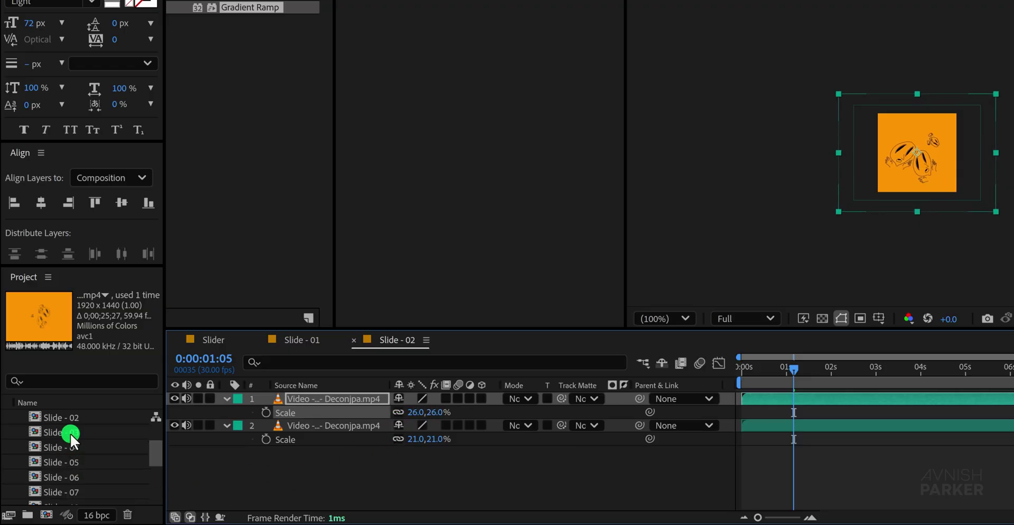
double_click(71, 433)
scroll(69, 452, down, 1)
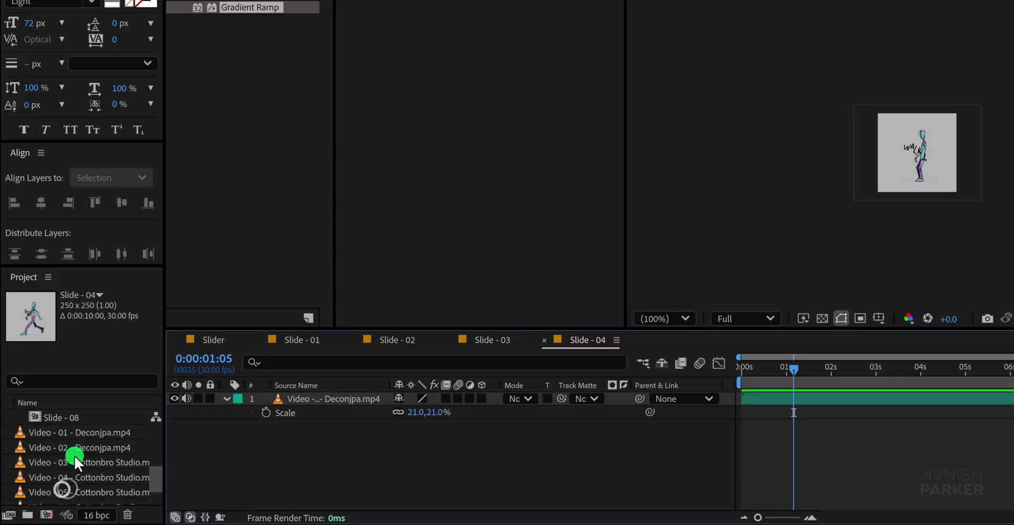
Step: Scale down the Video - 04 clip in Slide - 04 to fit the square frame
click(410, 413)
drag(411, 414, 388, 415)
click(355, 449)
Step: Place Video - 05 in Slide - 05, hide the original clip below it, and scale the new one to 18%
scroll(82, 460, up, 1)
double_click(80, 461)
drag(79, 493, 317, 404)
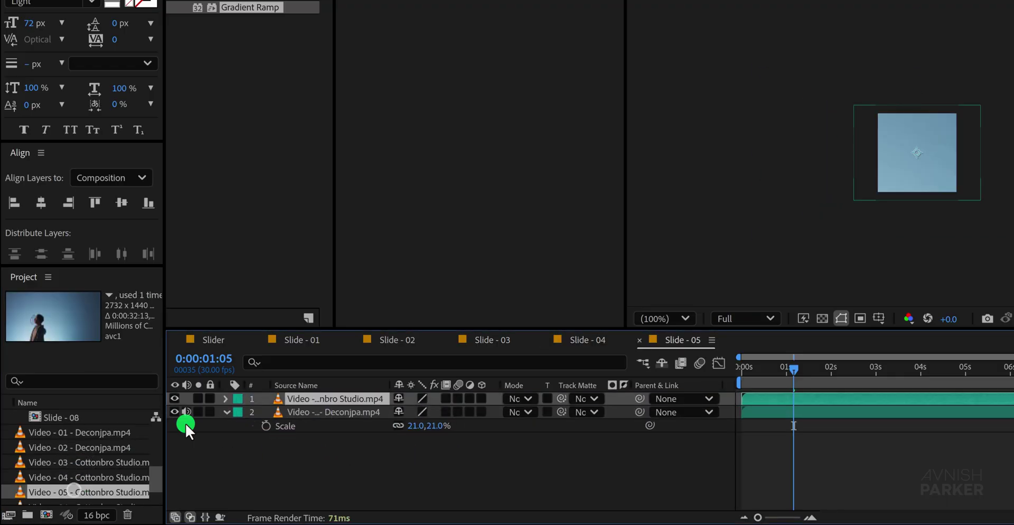
click(175, 413)
key(s)
drag(441, 413, 385, 416)
click(294, 475)
Step: Place Video - 06 in Slide - 06, hide the original clip below it, and scale the new one down to fit
scroll(84, 468, down, 1)
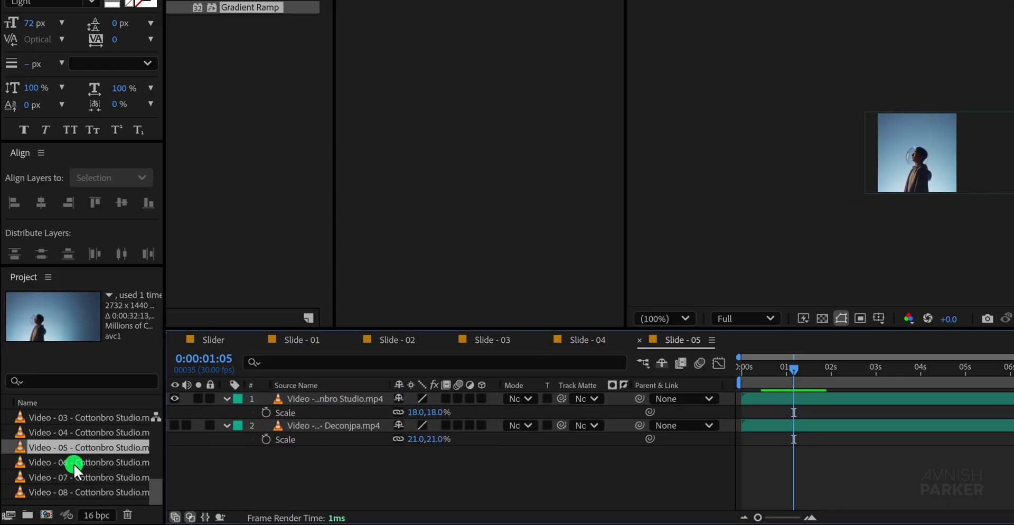
double_click(68, 433)
drag(71, 463, 321, 397)
click(175, 412)
key(s)
drag(450, 413, 394, 426)
drag(794, 370, 734, 389)
click(290, 462)
Step: Place Video - 07 in Slide - 07, hide the original clip, and scale and adjust the new one to fit the frame
scroll(86, 454, up, 3)
double_click(64, 448)
scroll(64, 454, down, 3)
drag(63, 478, 317, 399)
click(173, 412)
key(s)
drag(453, 412, 397, 415)
drag(994, 408, 845, 408)
drag(764, 369, 735, 377)
key(shift+Right)
key(shift+Right)
click(501, 473)
Step: Place Video - 08 in Slide - 08, hide the original clip below it, and scale the new one to 12%
double_click(60, 462)
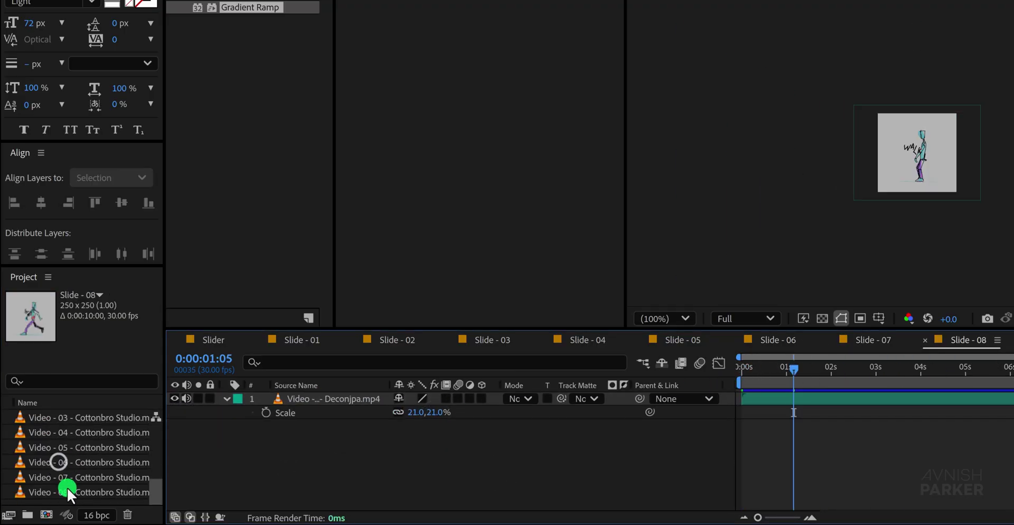
drag(68, 491, 319, 399)
click(176, 413)
key(s)
drag(452, 412, 396, 414)
click(509, 468)
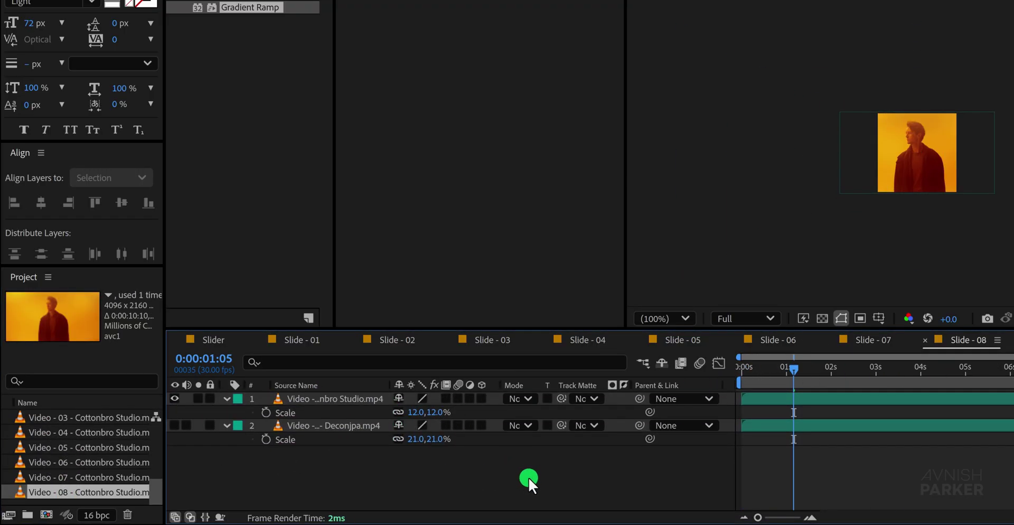
Step: Add a null object to the Slider composition and rename it Rotation
click(226, 338)
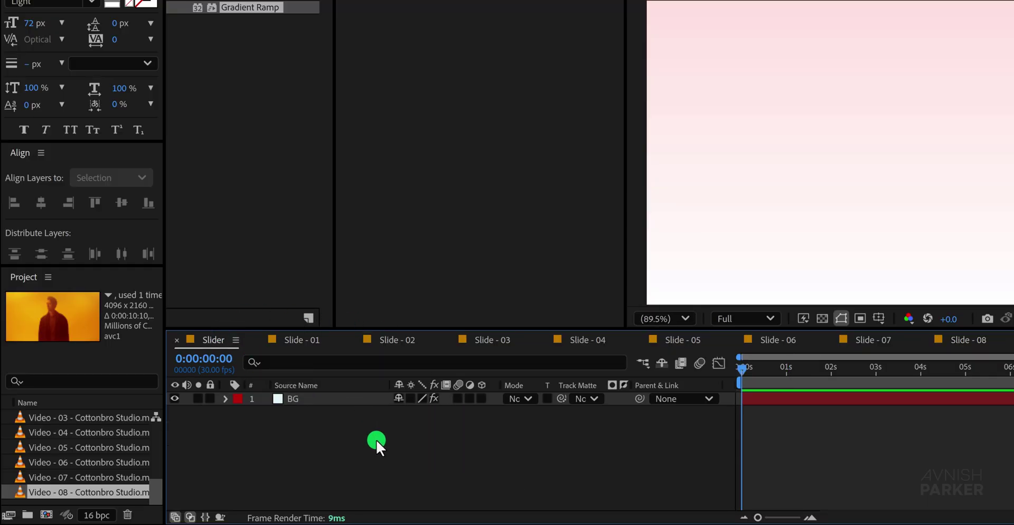
right_click(285, 445)
mouse_move(399, 263)
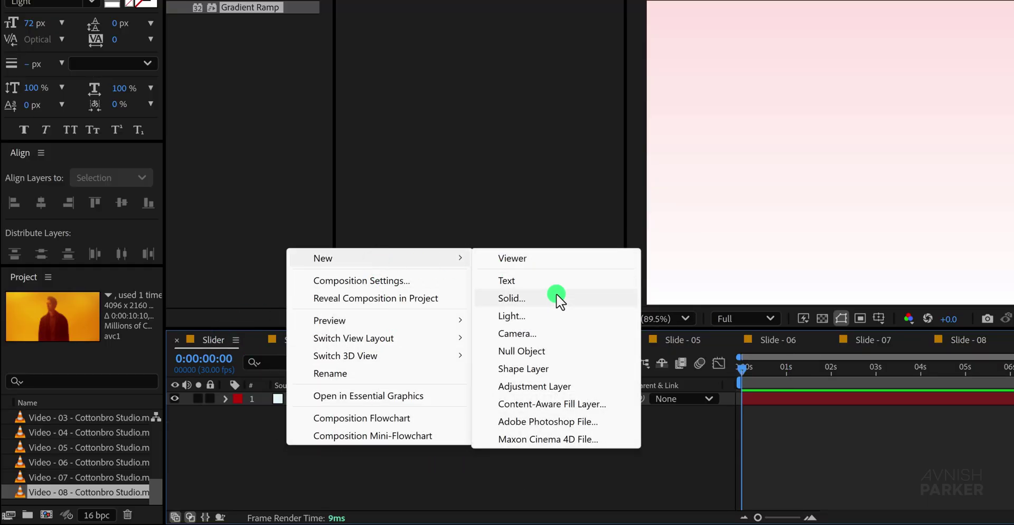
click(558, 351)
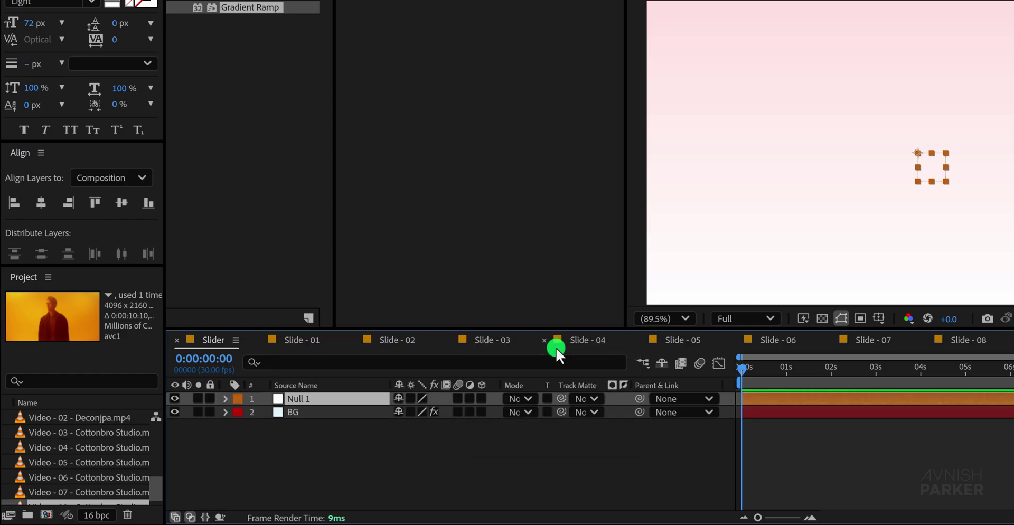
key(Return)
text(Rotation)
key(Return)
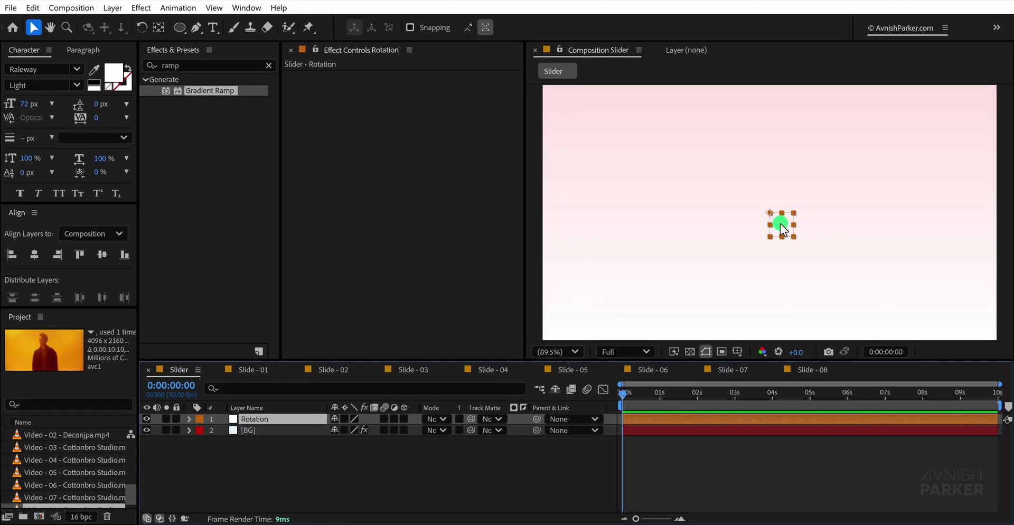
Step: Center the Rotation null's anchor point in its layer content and align the null to the middle of the composition
right_click(780, 223)
mouse_move(818, 176)
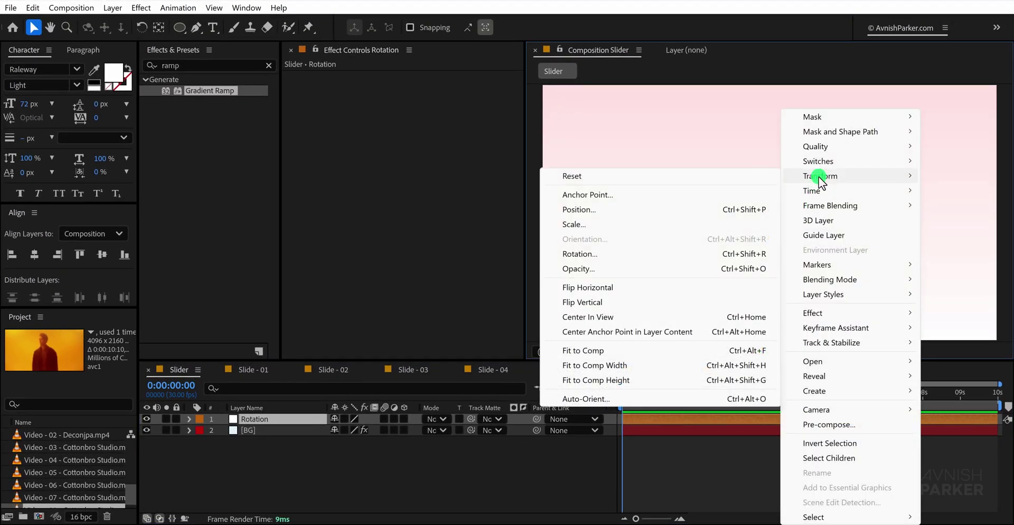
click(678, 332)
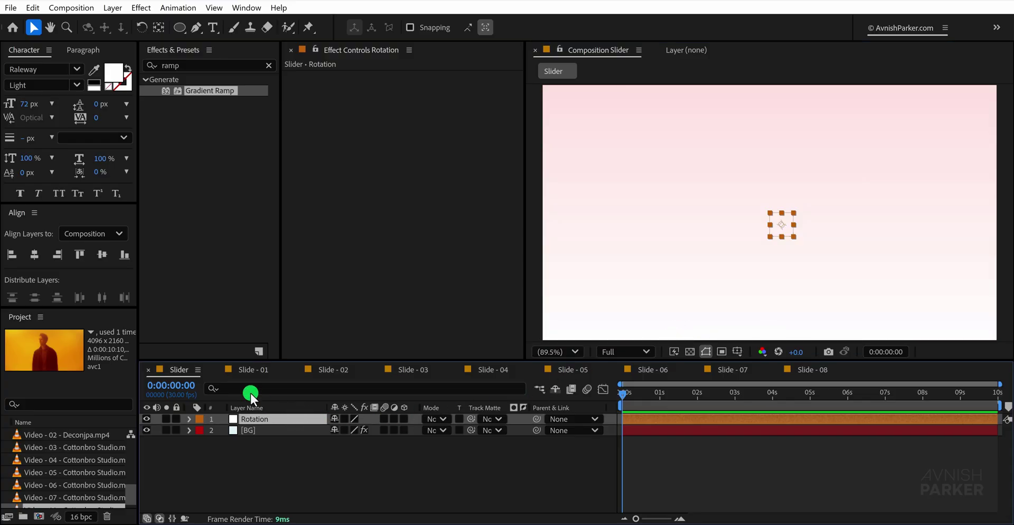
click(36, 255)
click(102, 254)
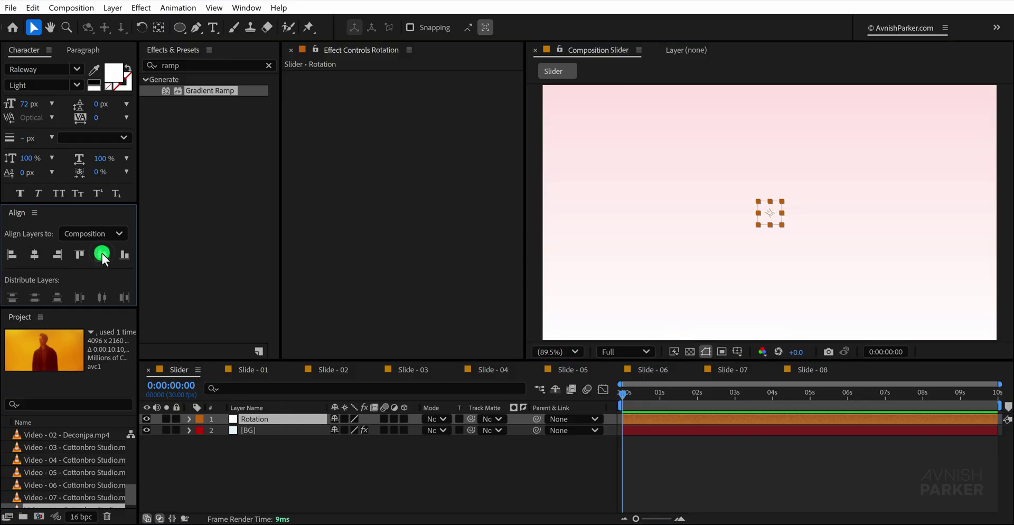
click(224, 463)
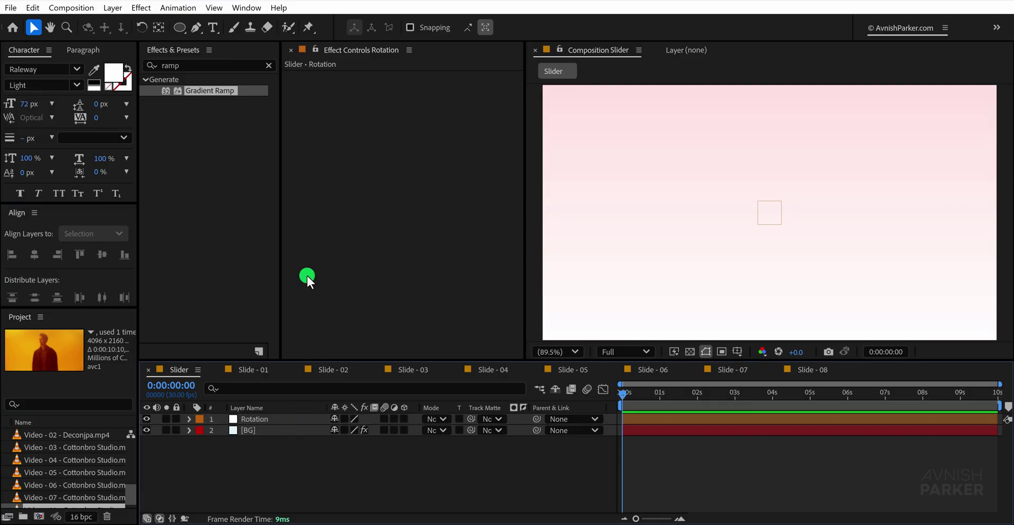
Step: Draw a circle with the Ellipse tool outward from the composition's center, with no fill and a red 9 px stroke
drag(177, 28, 227, 55)
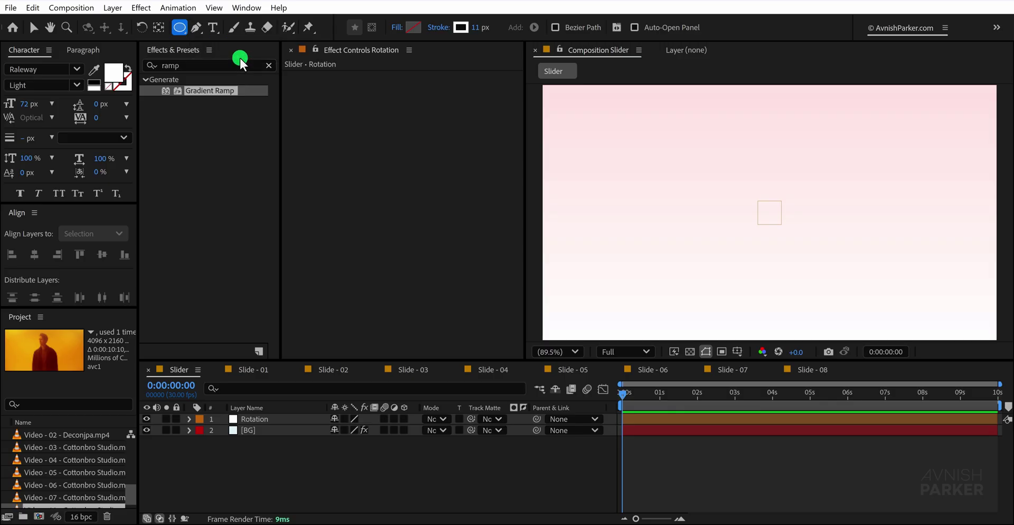
click(460, 28)
click(498, 182)
click(639, 182)
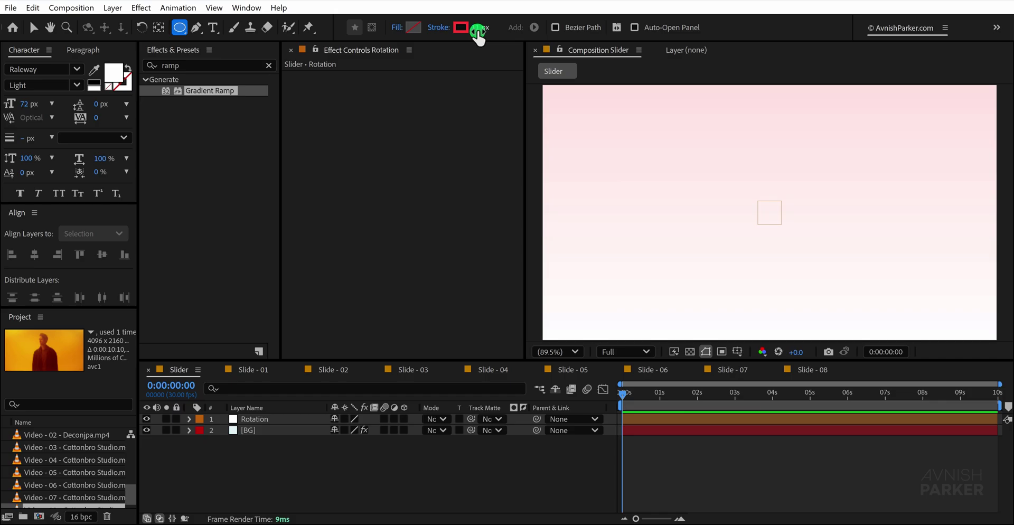
drag(479, 34, 469, 29)
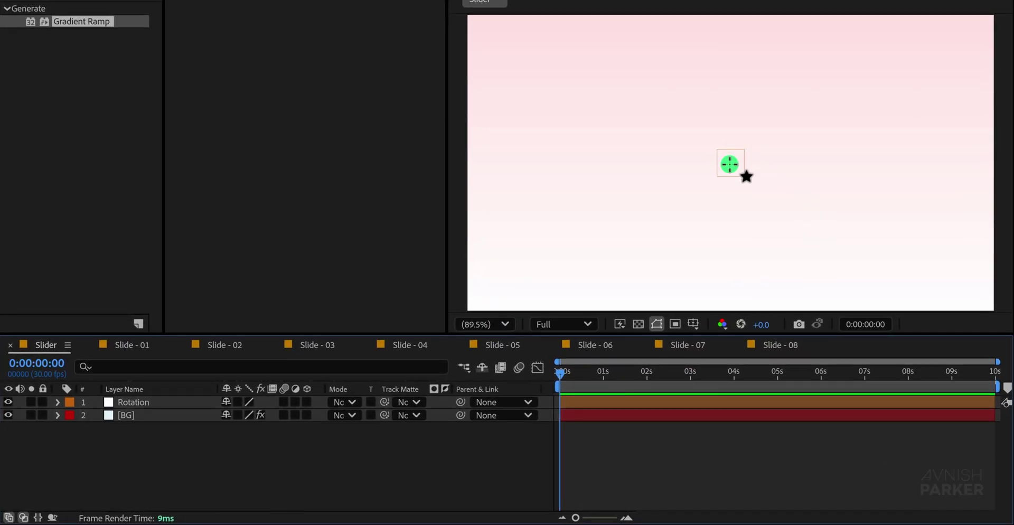
drag(729, 162, 797, 220)
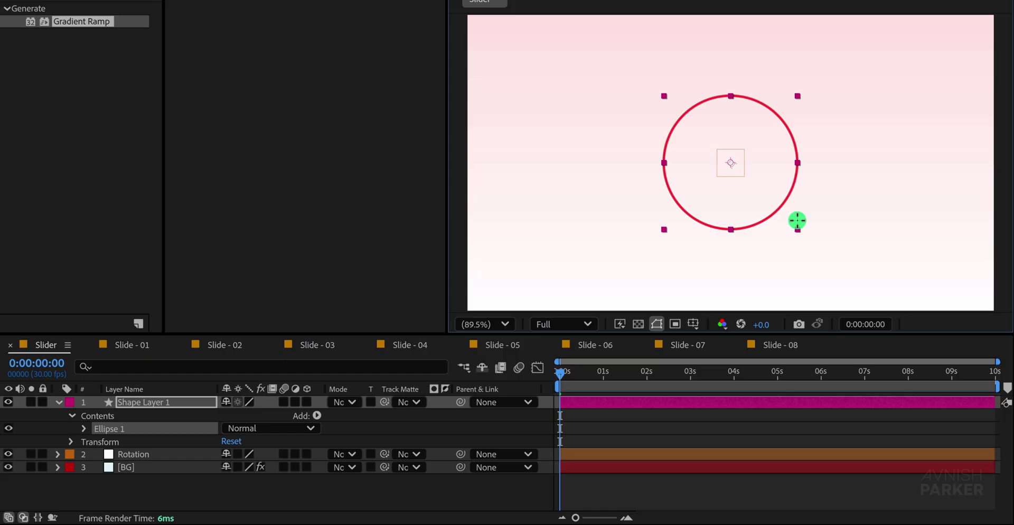
Step: Rename the circle's shape layer as Guide, turn it into a guide layer, and collapse its properties
key(Return)
text(Guide)
key(Return)
right_click(176, 400)
click(266, 86)
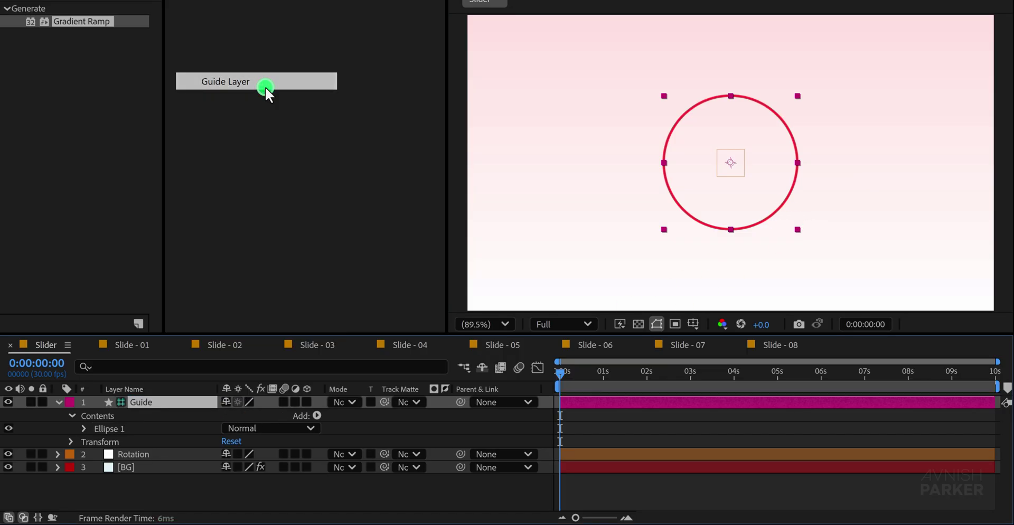
click(58, 402)
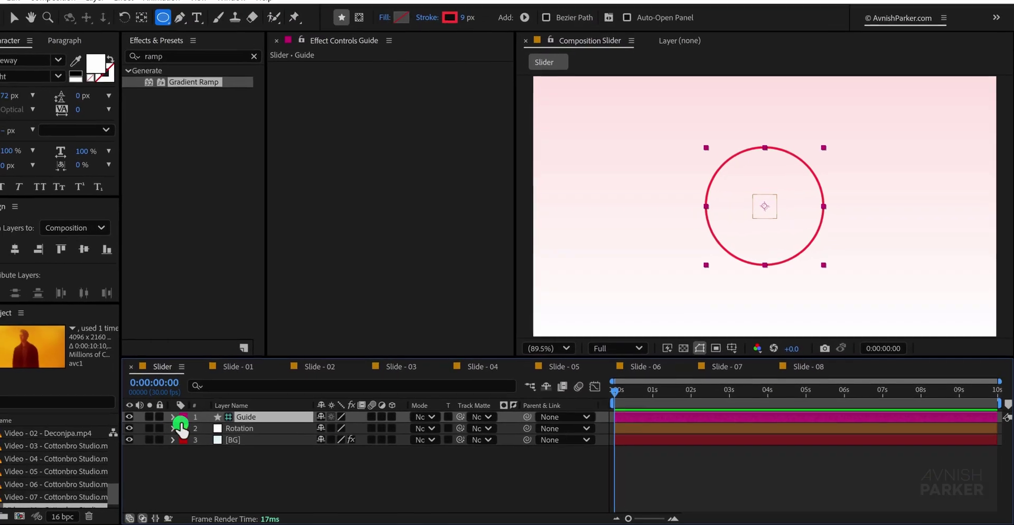
Step: Align the Guide circle horizontally and vertically to the center of the composition
click(18, 250)
click(87, 252)
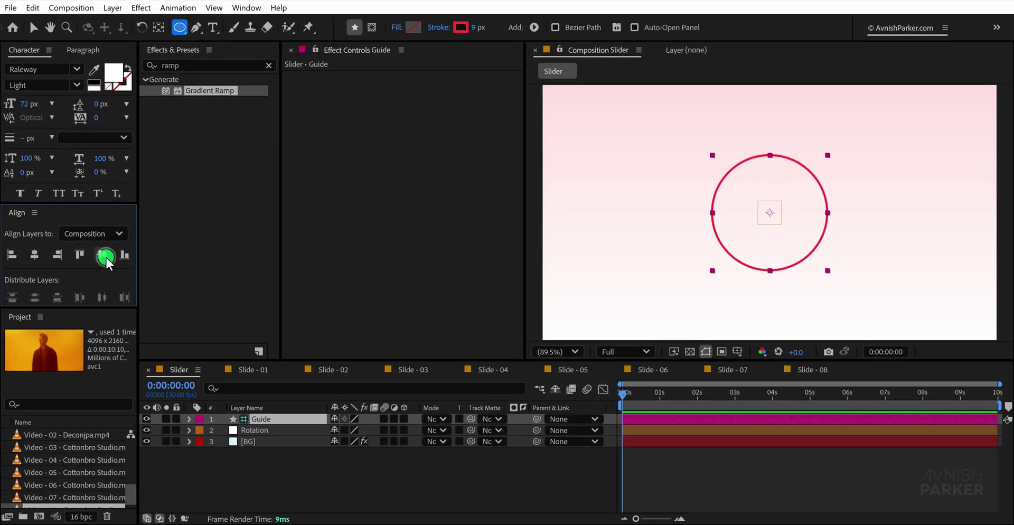
click(287, 463)
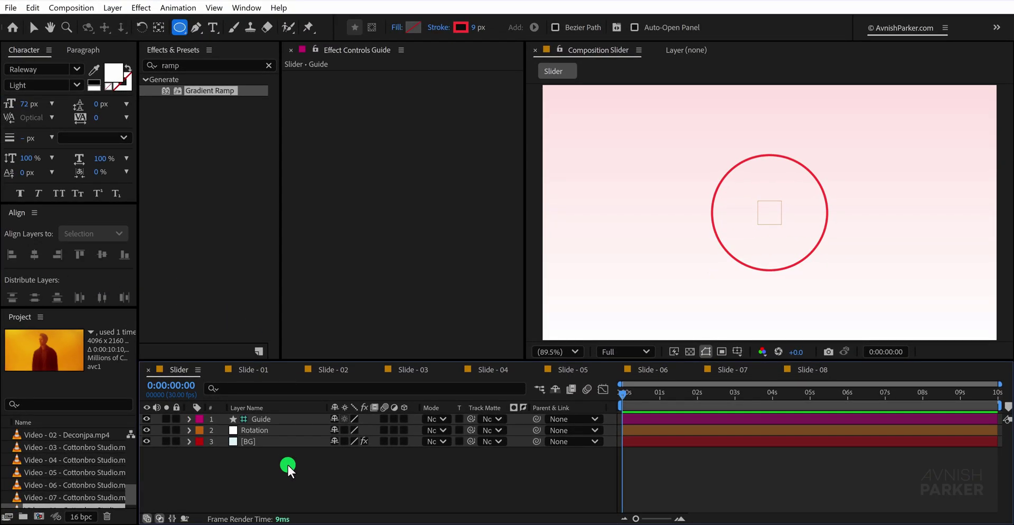
Step: Add the Slide - 01 composition to the Slider timeline between the Rotation null and the BG layer
scroll(62, 459, up, 5)
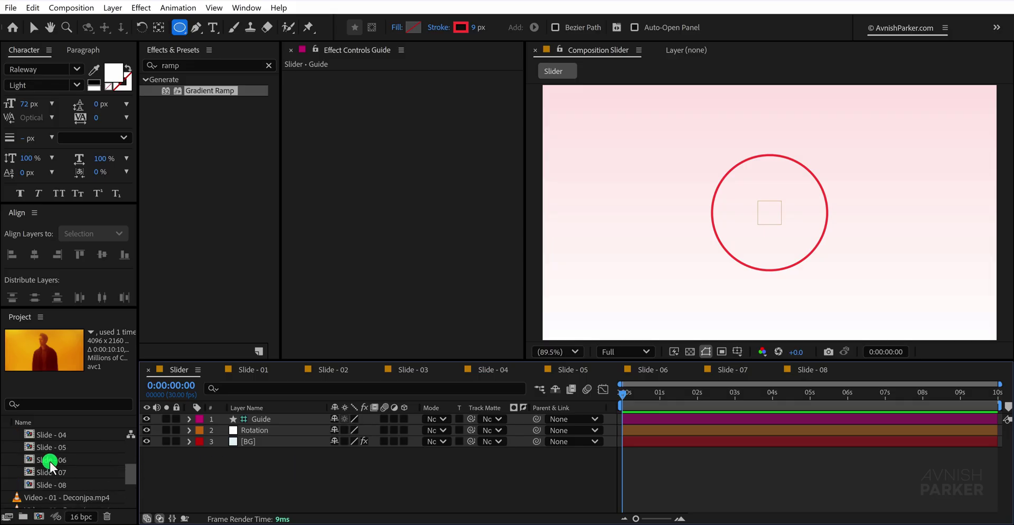
click(75, 474)
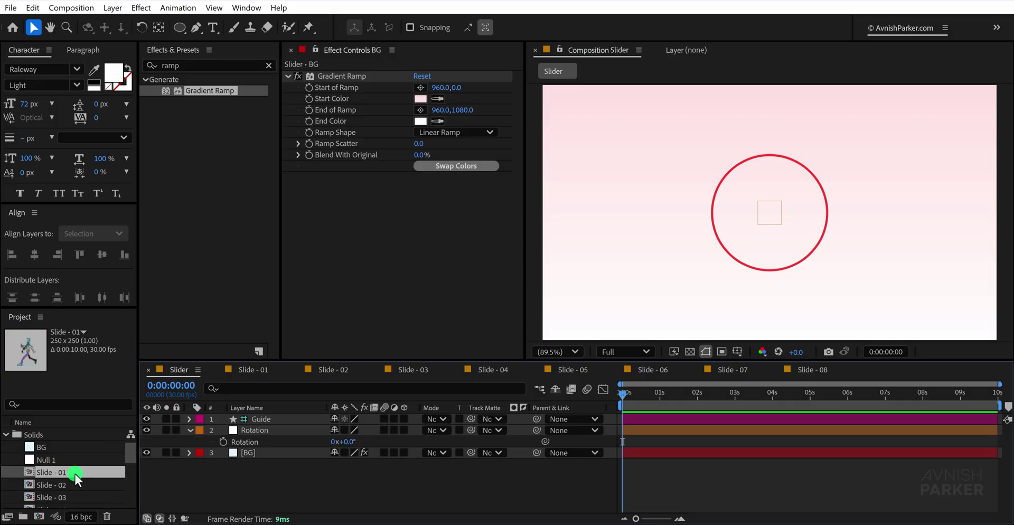
drag(75, 474, 271, 448)
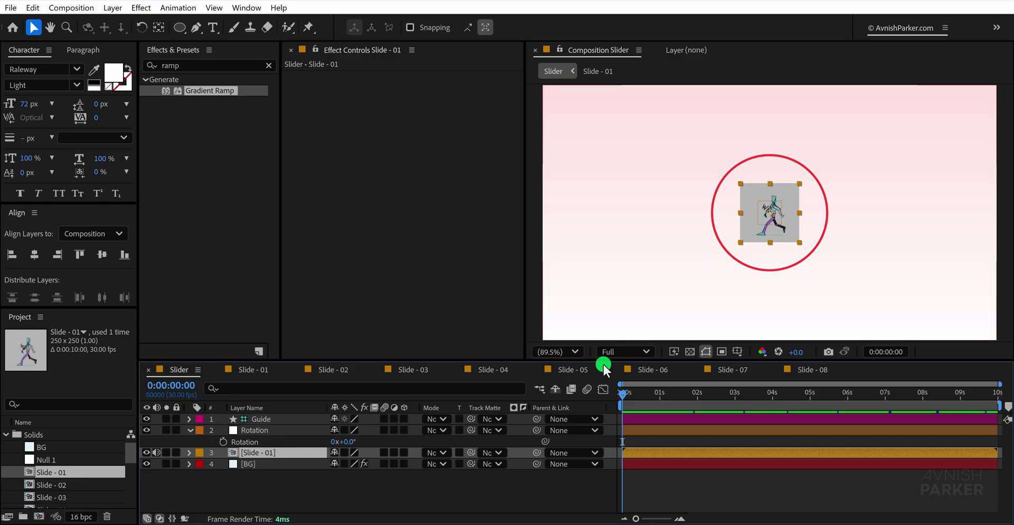
Step: Nudge Slide - 01 horizontally until it is centered on the right edge of the Guide circle
key(Right)
key(Right)
key(Right)
key(Right)
key(Right)
key(Right)
key(Right)
key(Right)
key(Right)
key(Right)
key(Right)
key(Right)
key(Right)
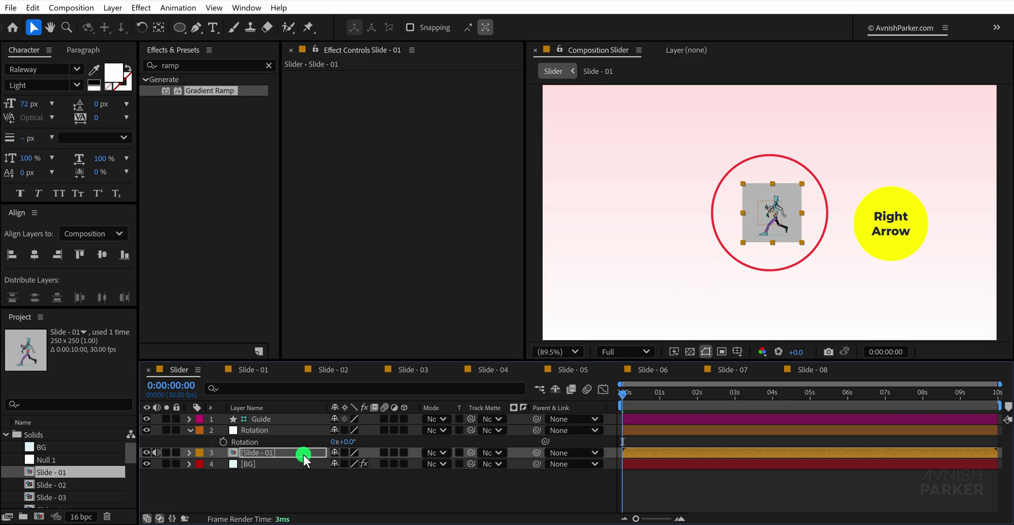
key(shift+Right)
key(shift+Right)
key(shift+Right)
key(shift+Right)
key(shift+Right)
key(shift+Right)
key(shift+Right)
key(shift+Right)
key(shift+Right)
key(shift+Right)
key(shift+Right)
key(shift+Right)
key(shift+Right)
key(shift+Right)
key(shift+Right)
key(shift+Right)
key(shift+Right)
scroll(826, 215, up, 3)
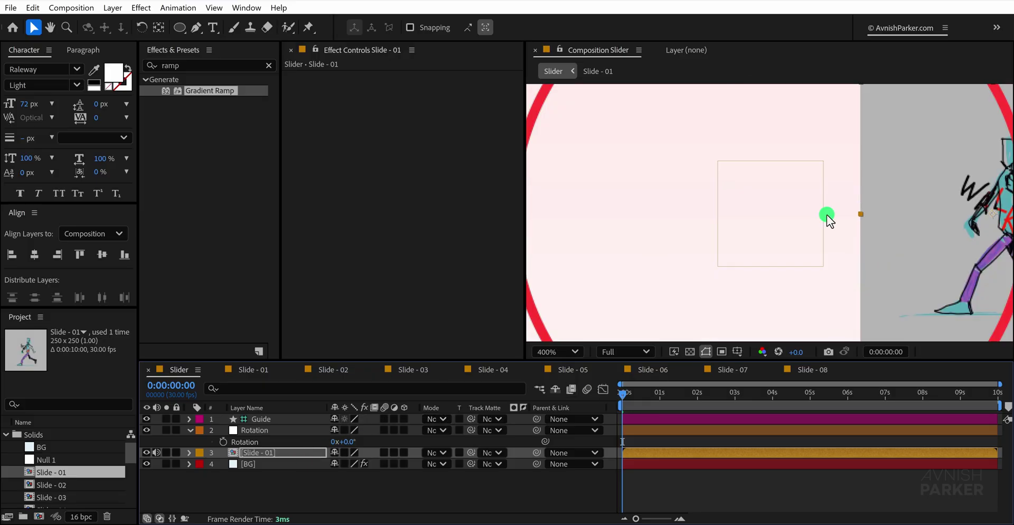
scroll(826, 214, down, 1)
key(shift+Right)
key(shift+Right)
key(shift+Right)
key(shift+Right)
key(shift+Right)
key(shift+Right)
key(shift+Right)
key(shift+Right)
key(shift+Left)
click(551, 351)
click(588, 108)
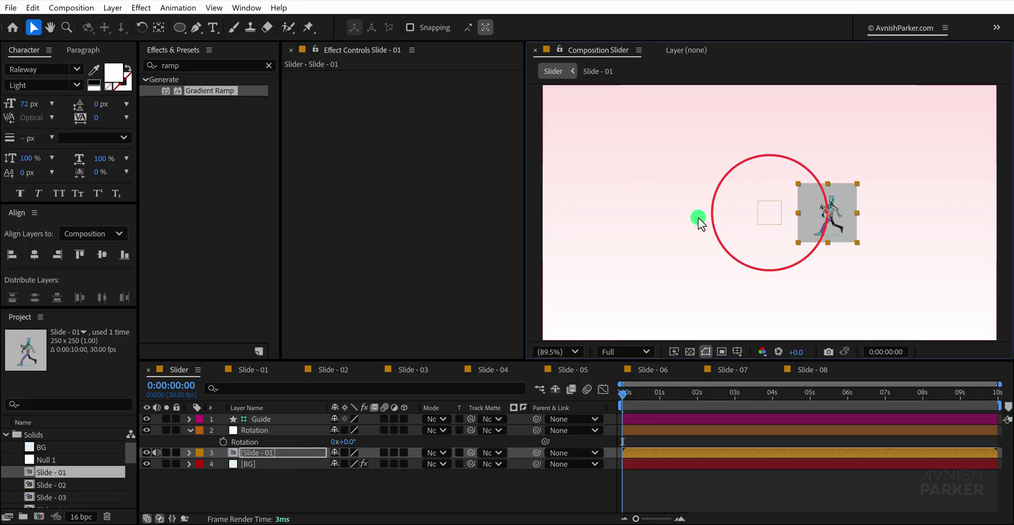
Step: Scale the Guide circle to 118%
click(286, 421)
key(s)
drag(375, 432, 388, 431)
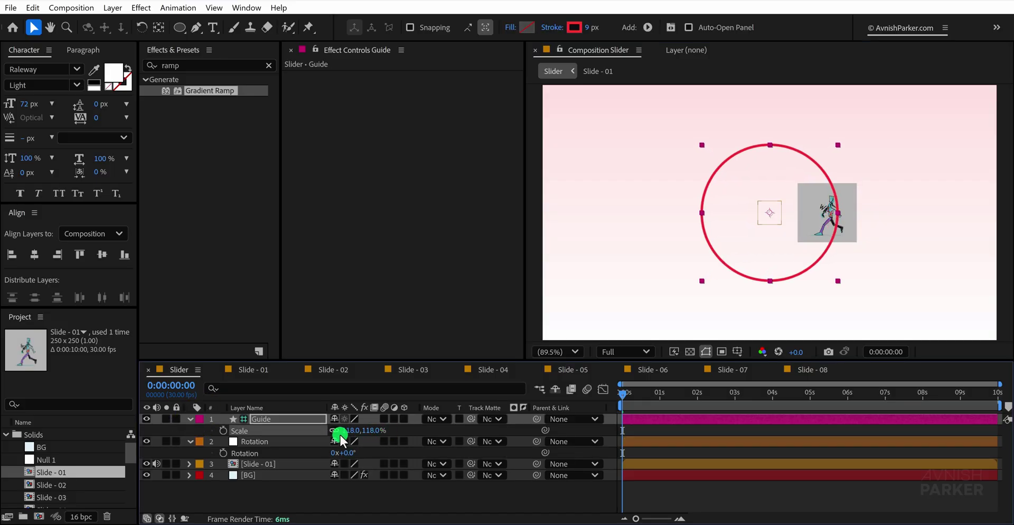
Step: Nudge Slide - 01 further right so its center sits on the enlarged Guide circle's right edge
click(266, 464)
scroll(898, 220, up, 2)
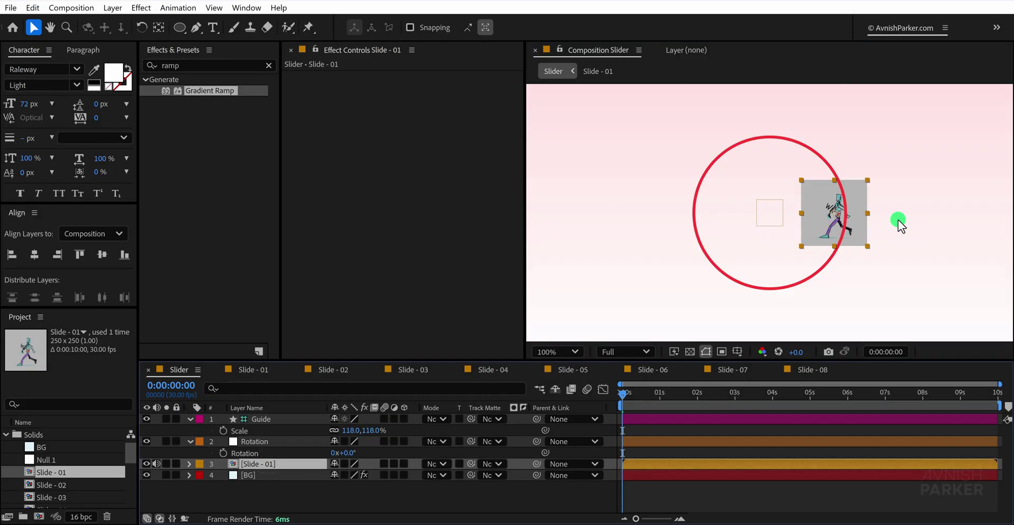
key(shift+Right)
key(shift+Right)
key(shift+Right)
key(shift+Right)
key(shift+Right)
key(shift+Right)
key(shift+Right)
key(shift+Right)
key(shift+Right)
click(560, 352)
click(573, 108)
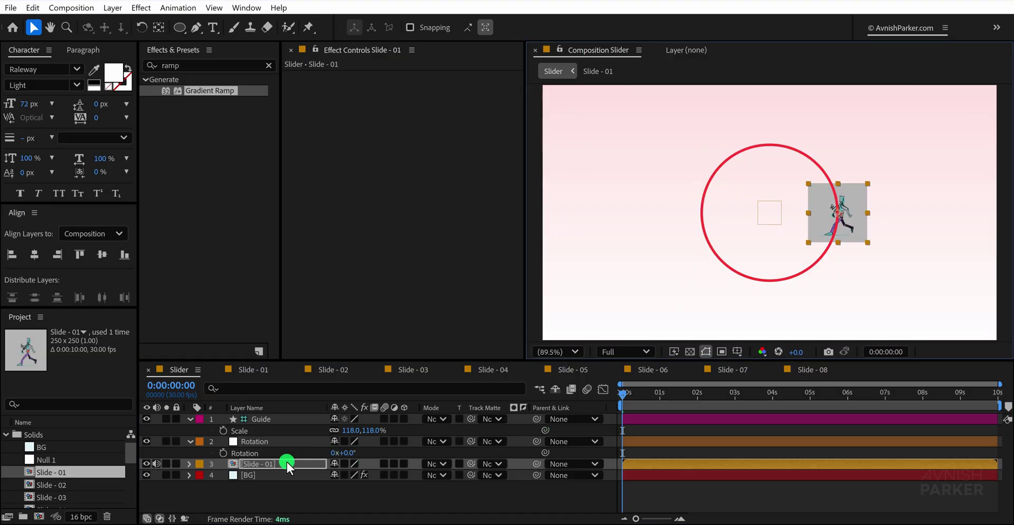
Step: Duplicate Slide - 01, parent the copy to the Rotation null, and set the null's rotation to 45°
key(ctrl+d)
key(ctrl+d)
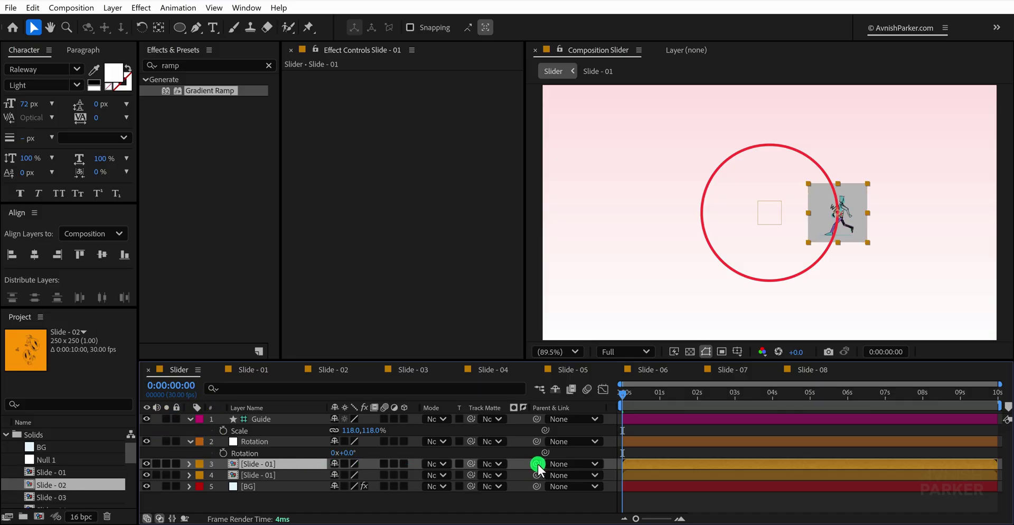
drag(538, 464, 262, 445)
click(349, 453)
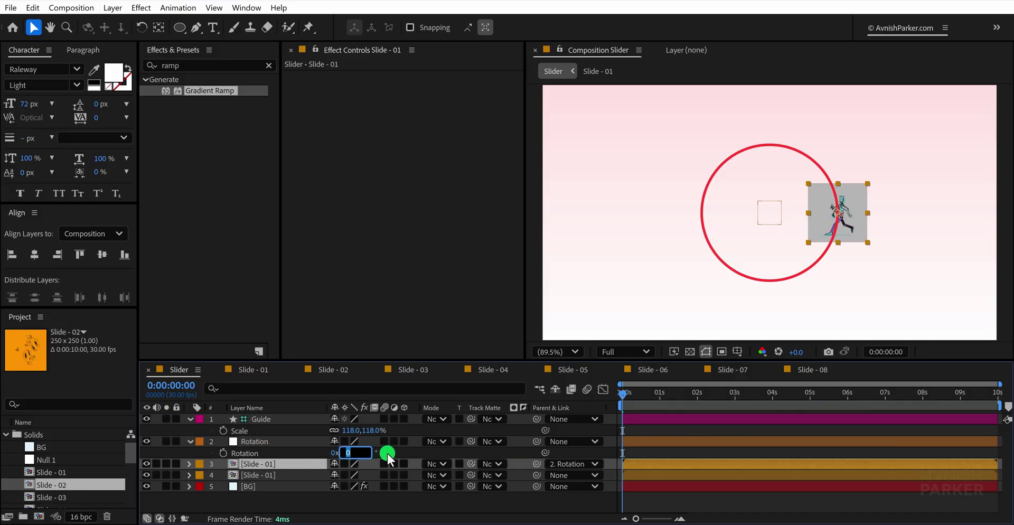
text(45)
key(Return)
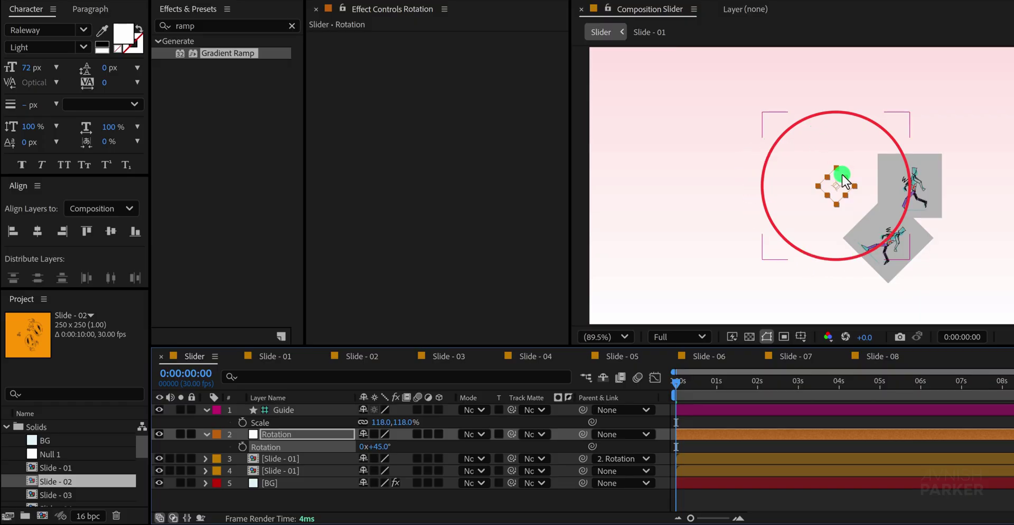
Step: Replace the rotated Slide - 01 copy with Slide - 02 and set its parent to None
click(272, 457)
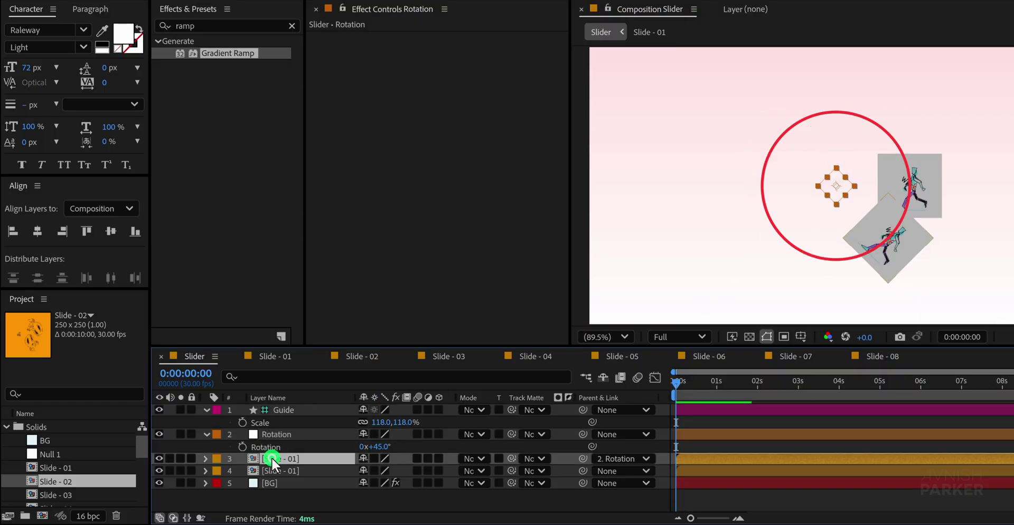
key(alt)
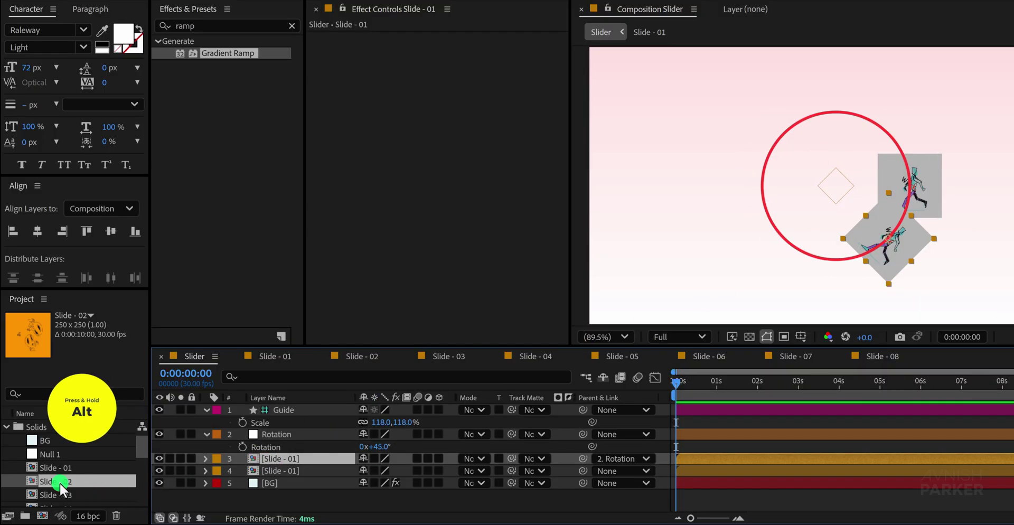
drag(59, 481, 274, 459)
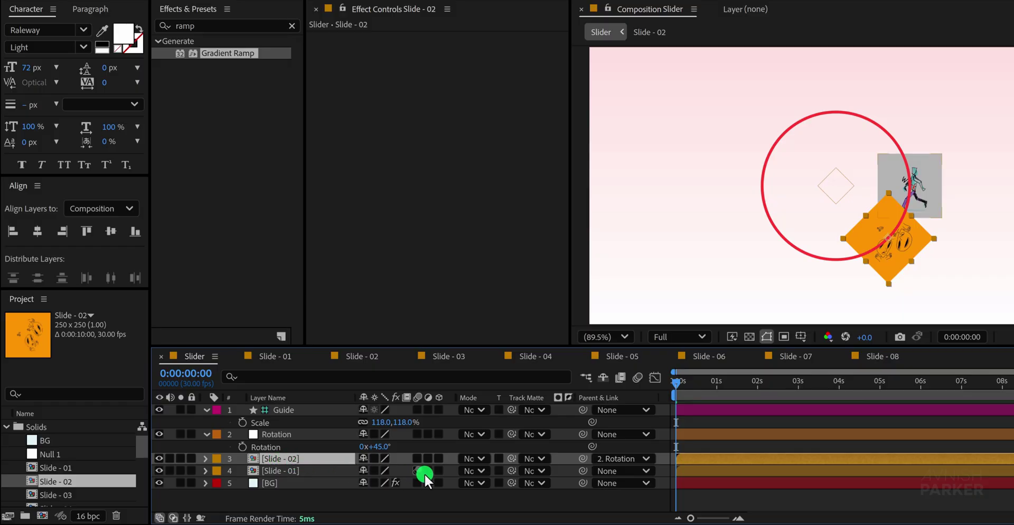
click(611, 457)
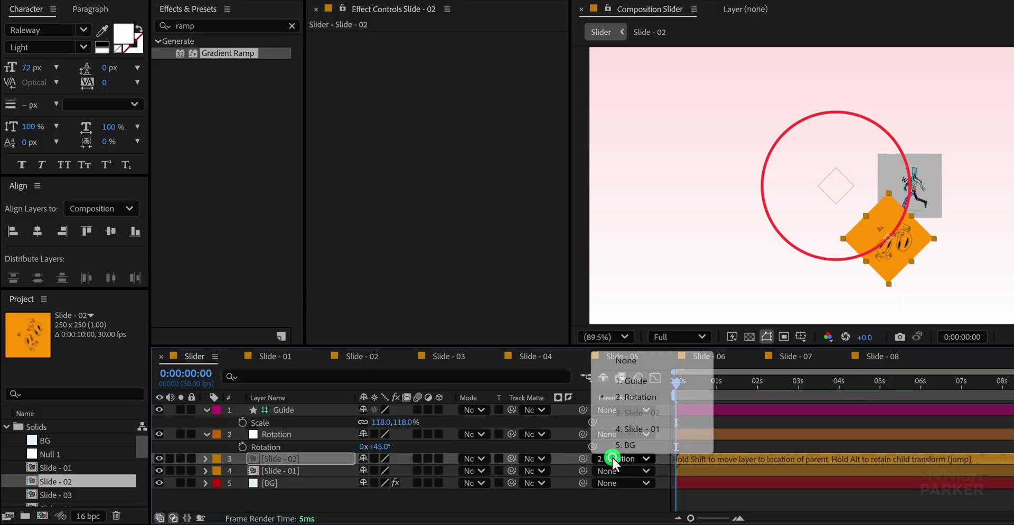
click(639, 361)
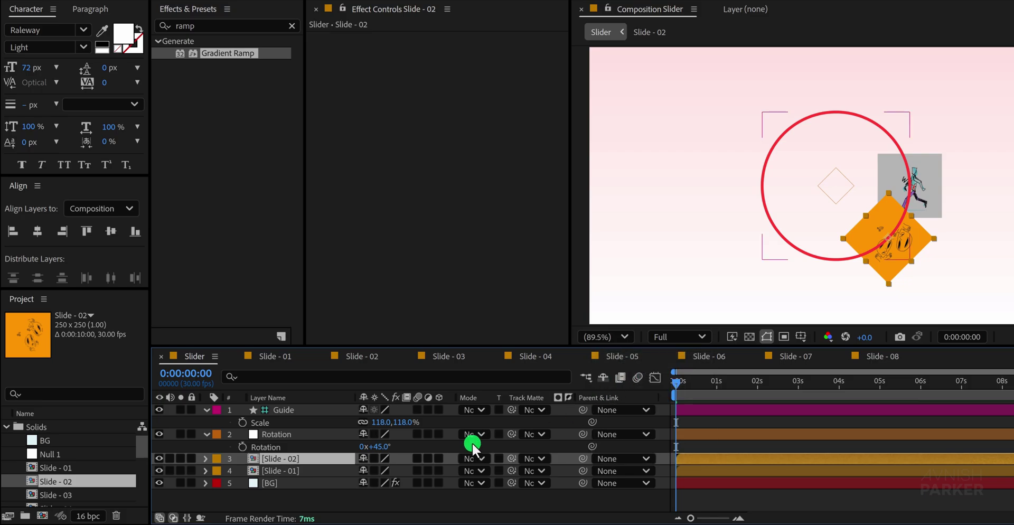
Step: Duplicate the Slide - 02 layer and replace the copy with Slide - 03
click(78, 490)
drag(79, 490, 311, 457)
key(ctrl+d)
drag(81, 451, 293, 458)
key(alt)
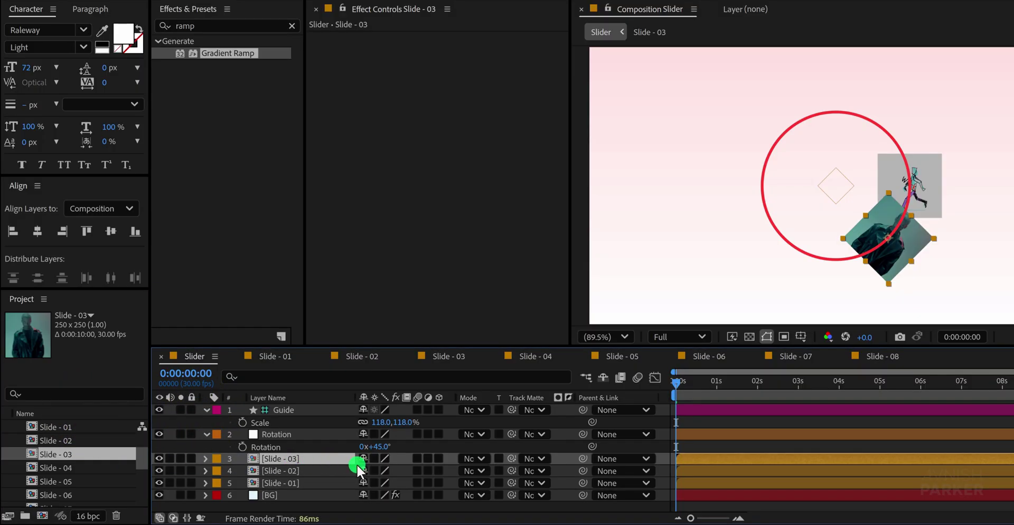
Step: Parent Slide - 03 to the Rotation null, add 45° to reach a rotation of 90°, and reset the slide's parent to None
drag(584, 462, 275, 436)
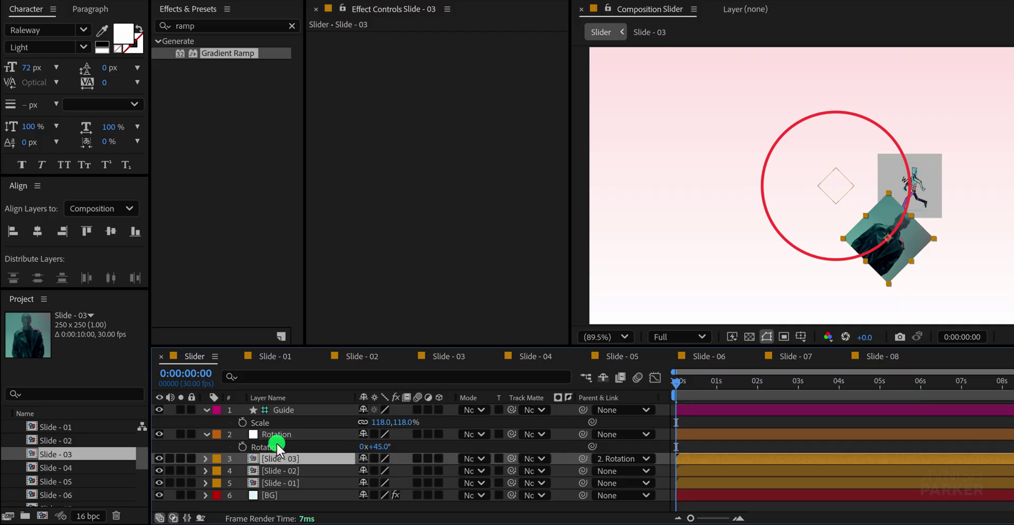
click(390, 446)
text(+45)
key(Return)
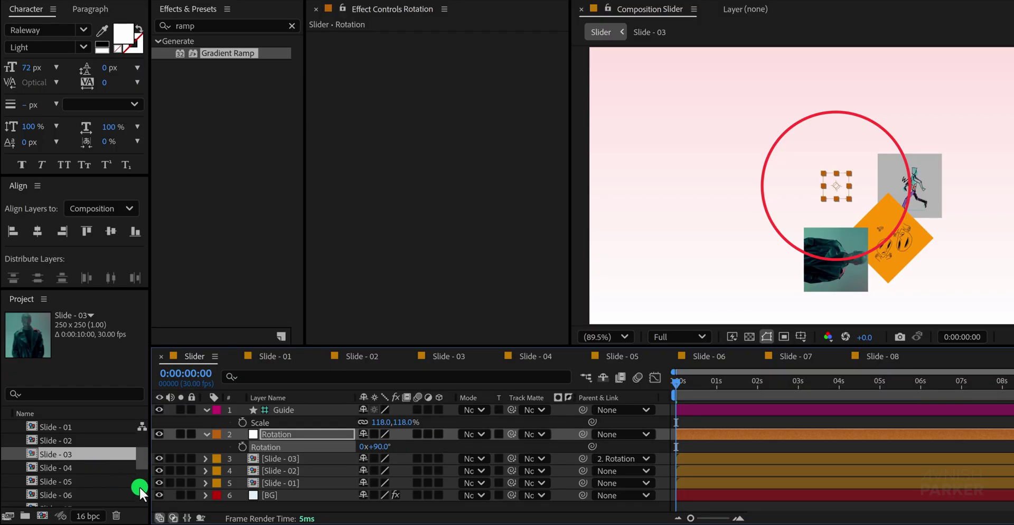
click(603, 459)
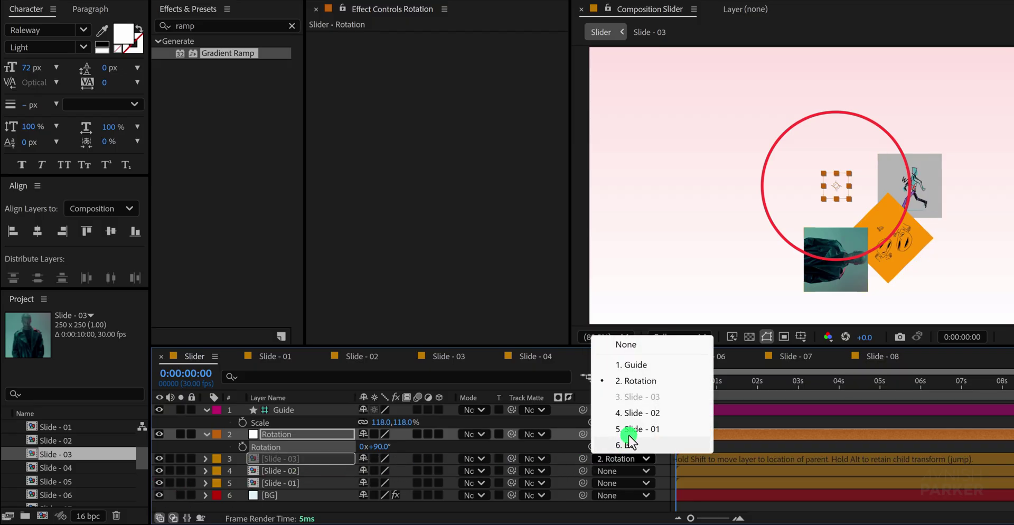
click(636, 347)
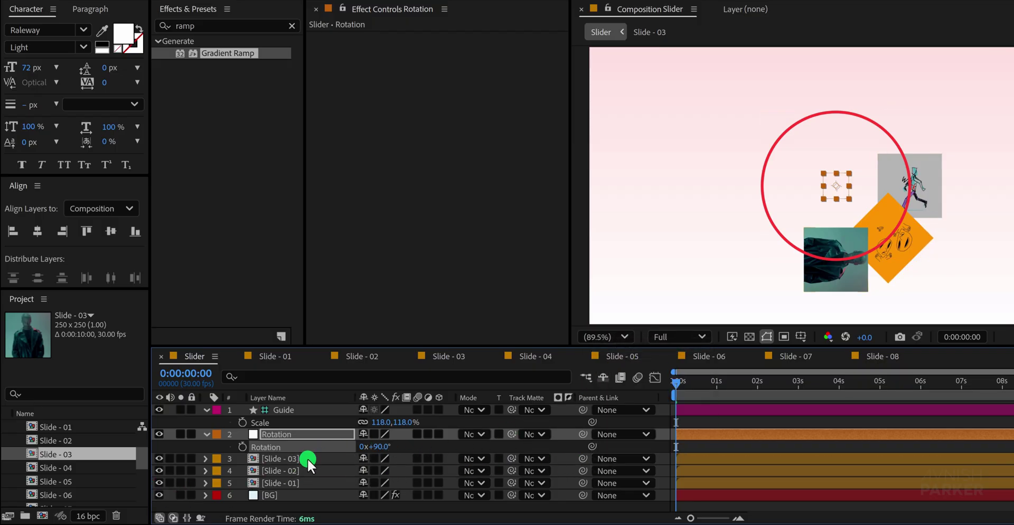
Step: Duplicate the Slide - 03 layer and replace the copy with Slide - 04
click(307, 458)
key(ctrl+d)
drag(71, 468, 296, 458)
Step: Parent Slide - 04 to the Rotation null, set the null's rotation to 135°, and reset the slide's parent to None
drag(583, 459, 278, 437)
click(380, 447)
text(135)
key(Return)
click(603, 459)
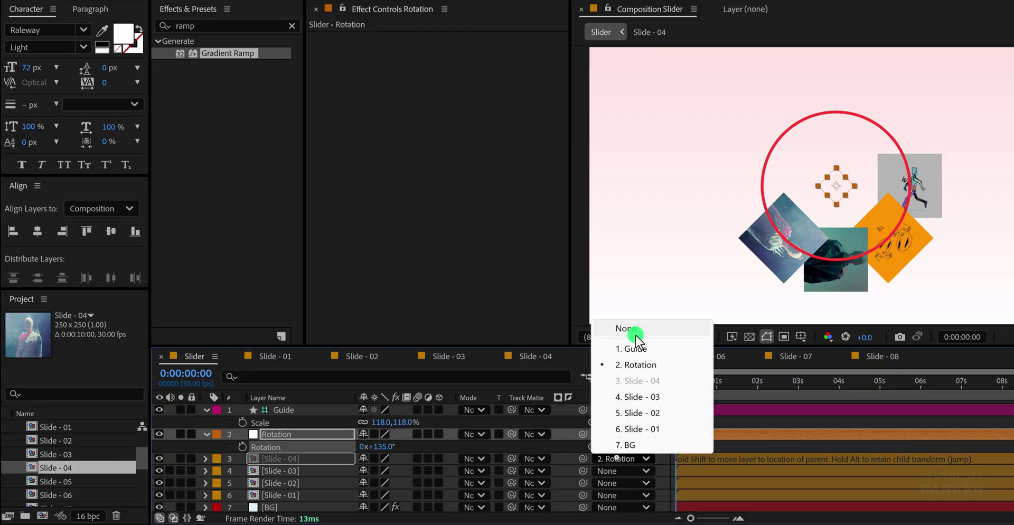
click(635, 331)
Step: Place Slide - 05 from a copy of Slide - 04, rotating it with the null to 180° before resetting its parent to None
drag(71, 481, 296, 458)
drag(583, 459, 278, 437)
click(391, 447)
text(+45)
key(Return)
click(609, 459)
click(636, 331)
Step: Duplicate Slide - 05, replace the copy with Slide - 06, and rotate it a further 45° with the null, leaving its parent at None
key(ctrl+d)
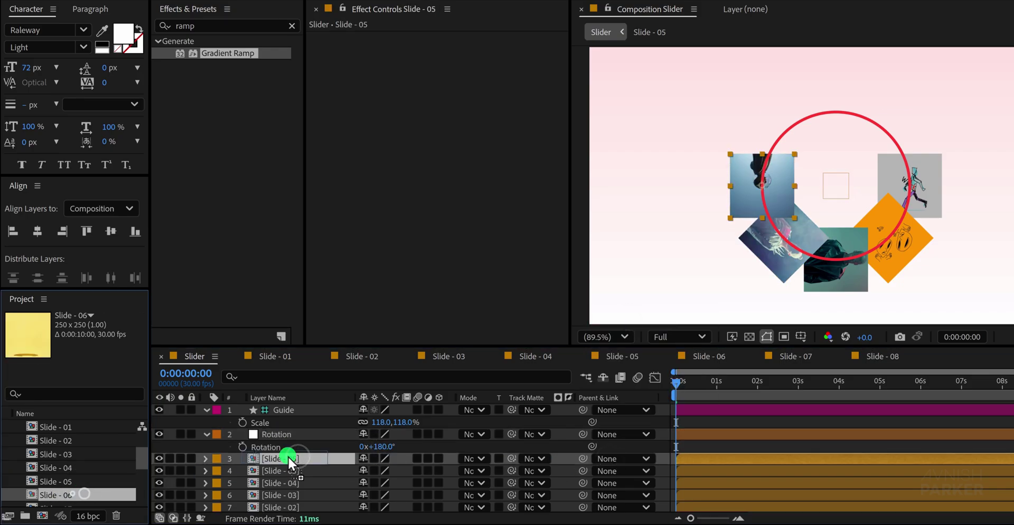
text(45)
key(Return)
click(605, 459)
click(634, 298)
Step: Replace a duplicate of Slide - 06 with Slide - 07 and rotate it with the null to 270°, leaving its parent at None
key(ctrl+d)
scroll(97, 470, down, 1)
drag(79, 468, 296, 459)
drag(582, 459, 278, 436)
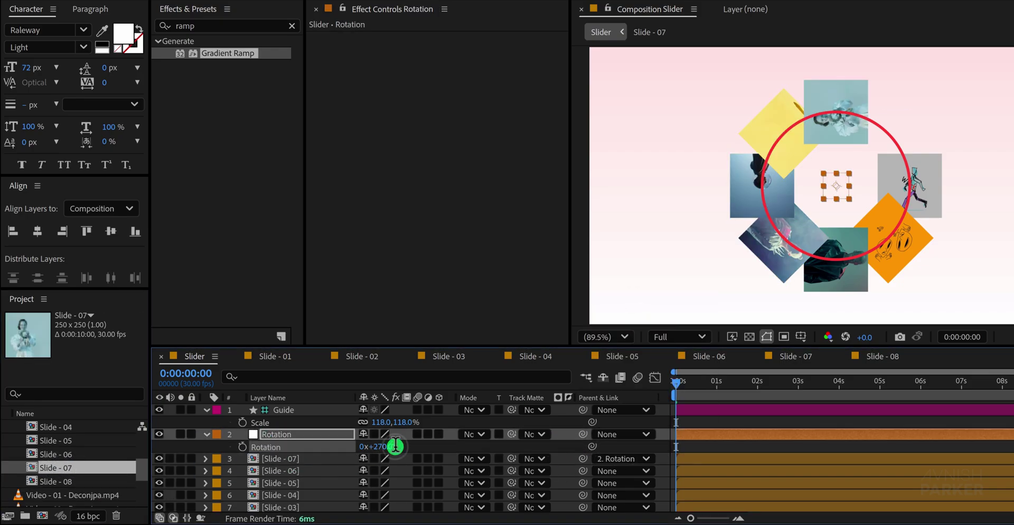
click(298, 459)
click(608, 459)
click(648, 279)
Step: Replace a duplicate of Slide - 07 with Slide - 08, parented to the Rotation null at 315°, and hide the Guide layer
key(ctrl+d)
drag(71, 482, 296, 458)
click(159, 410)
scroll(295, 490, down, 3)
click(294, 466)
click(291, 431)
scroll(291, 431, up, 3)
click(387, 434)
text(0)
key(Return)
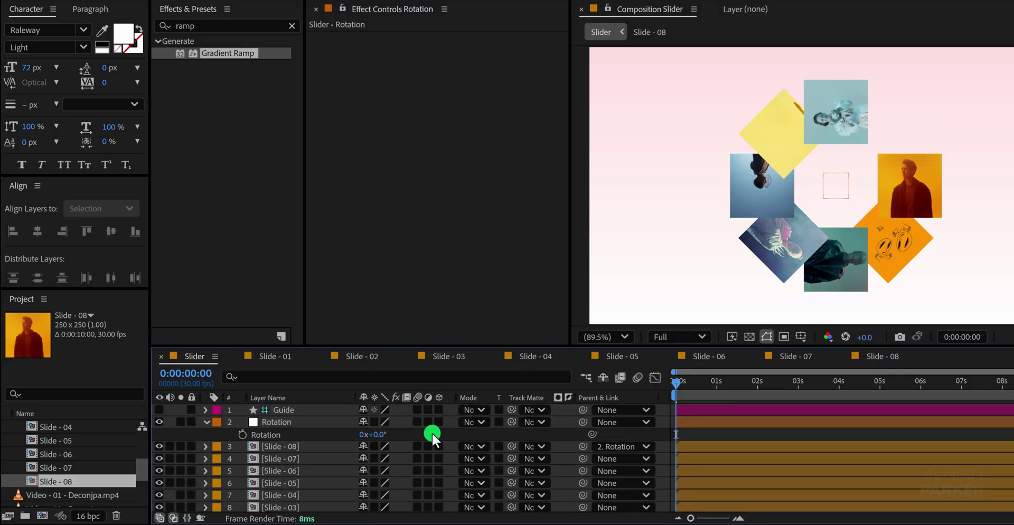
key(ctrl+z)
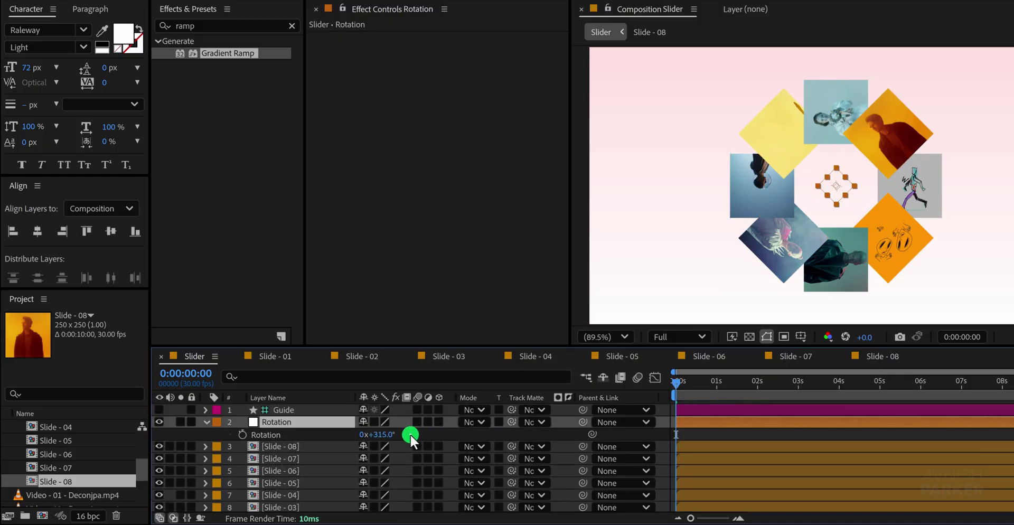
Step: Set Slide - 08's parent to None and reset the Rotation null's rotation to 0°
click(410, 433)
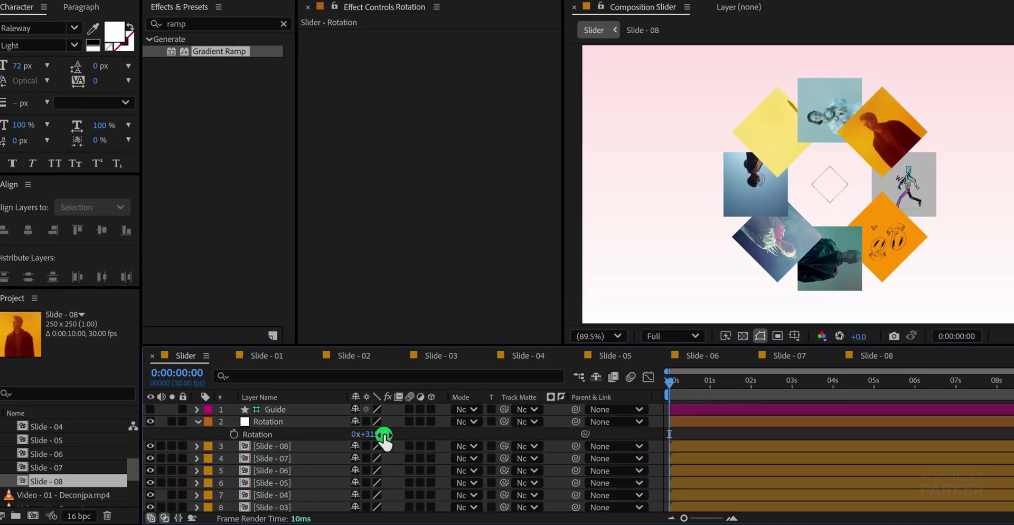
click(388, 435)
text(0)
key(Return)
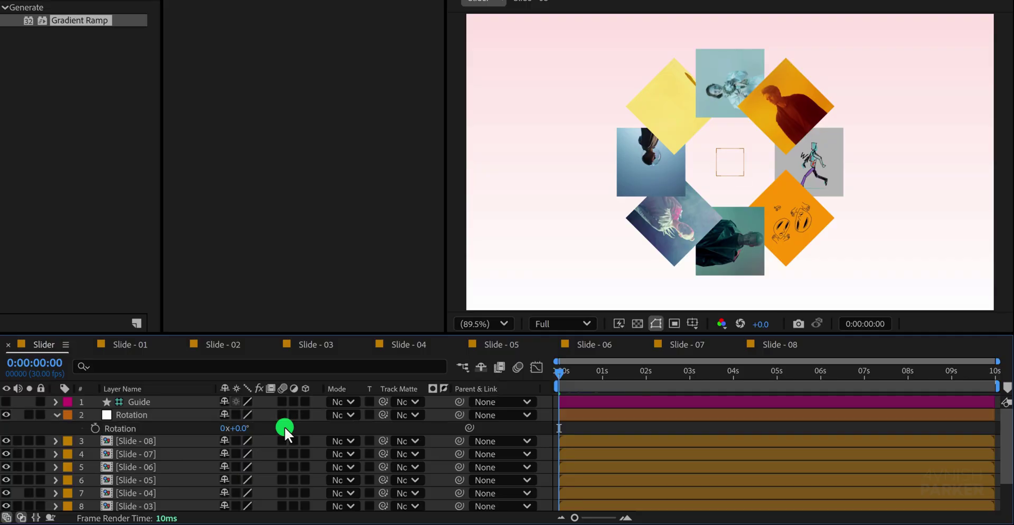
Step: Link Slide - 08's rotation to the Rotation null's rotation with an expression, and test the link by briefly turning the null
click(173, 439)
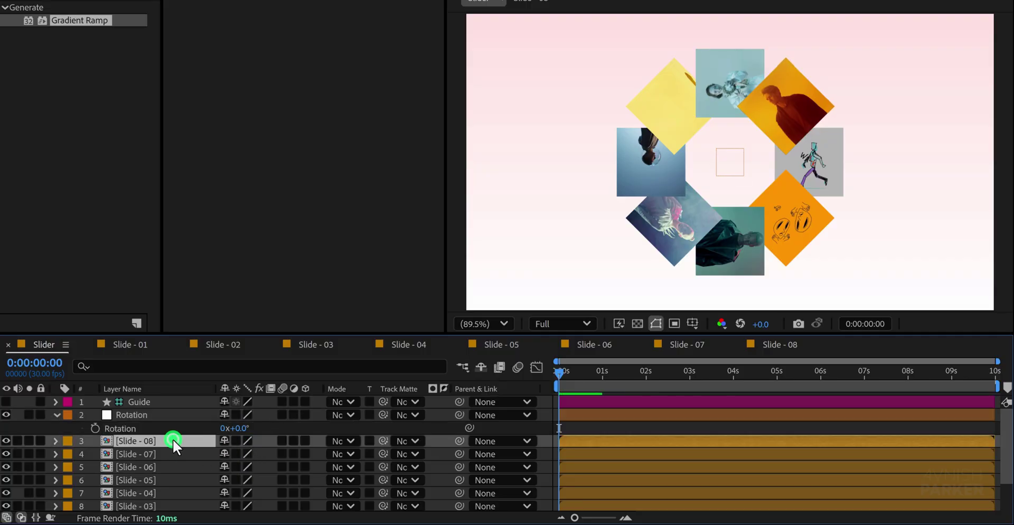
key(r)
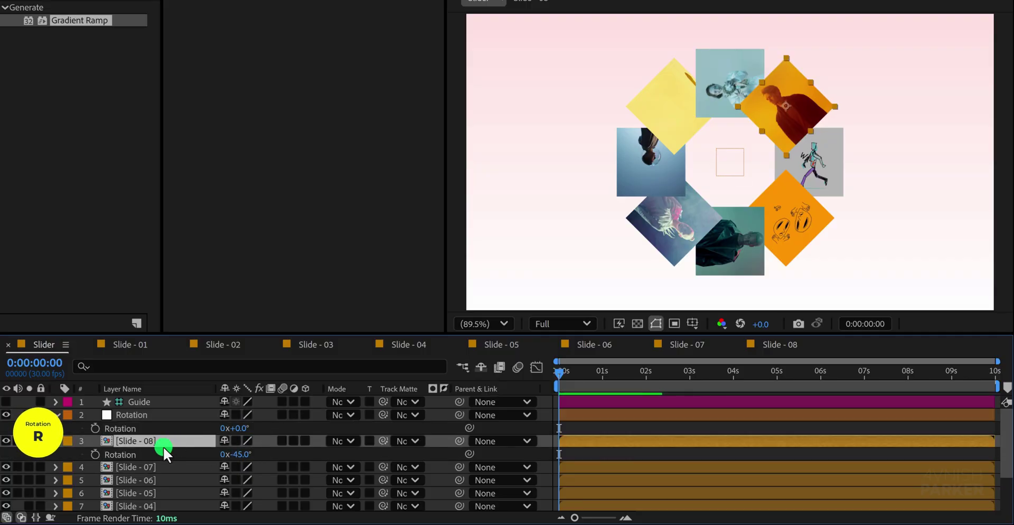
alt+click(95, 452)
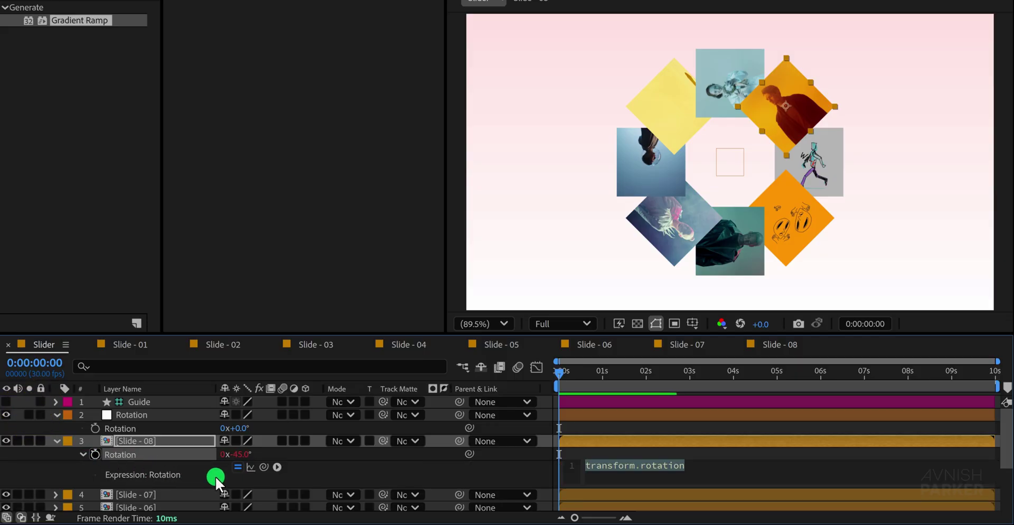
drag(264, 467, 162, 434)
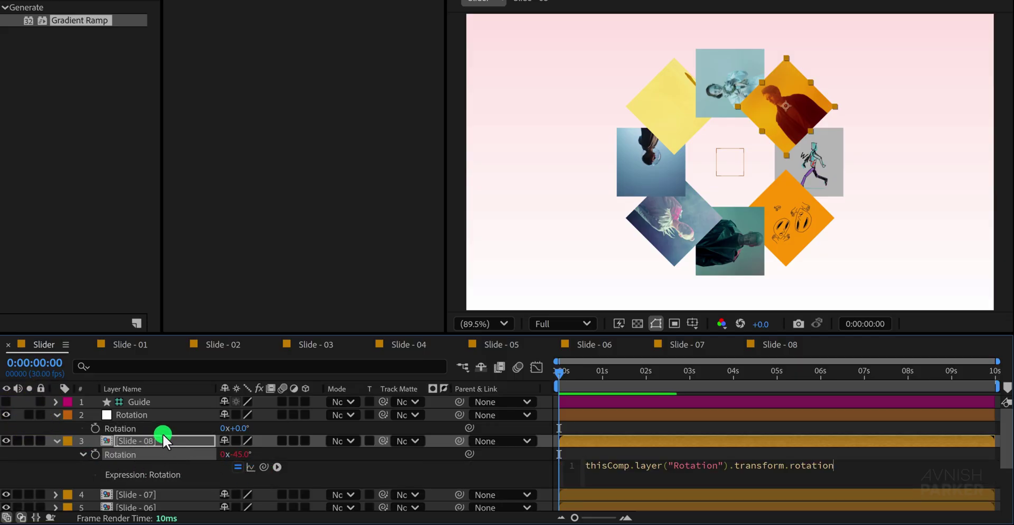
click(422, 470)
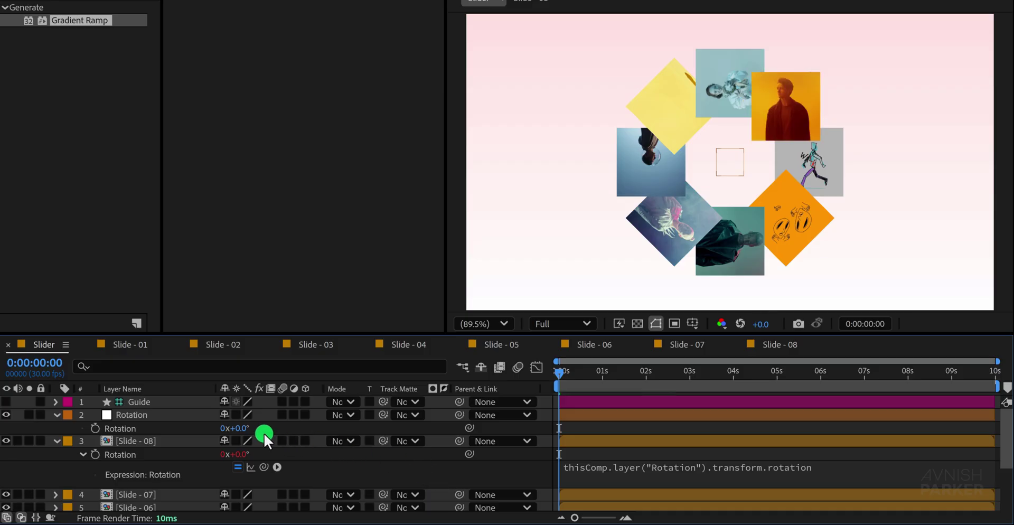
drag(243, 433, 260, 431)
key(ctrl+z)
Step: Prefix Slide - 08's rotation expression with a minus sign and test the counter-rotation by briefly turning the Rotation null
click(586, 470)
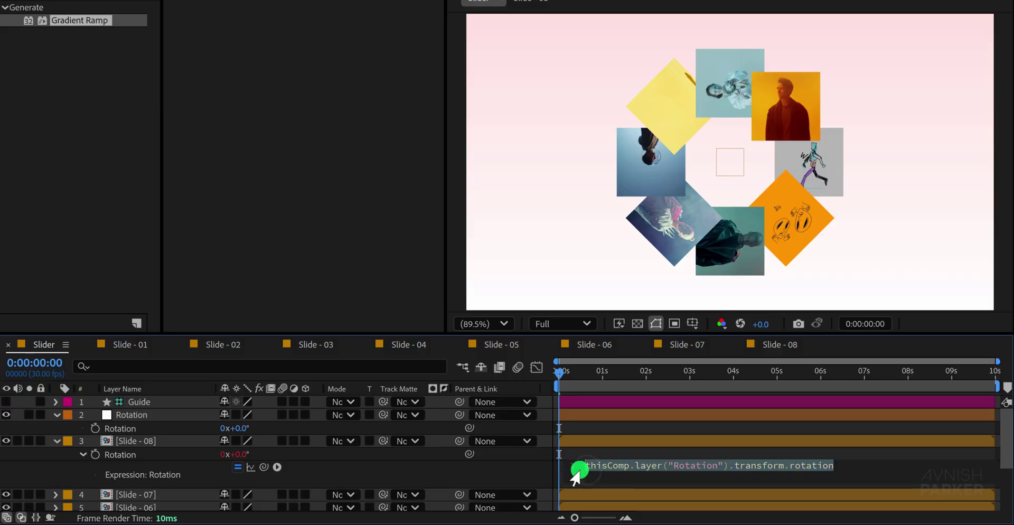
click(586, 465)
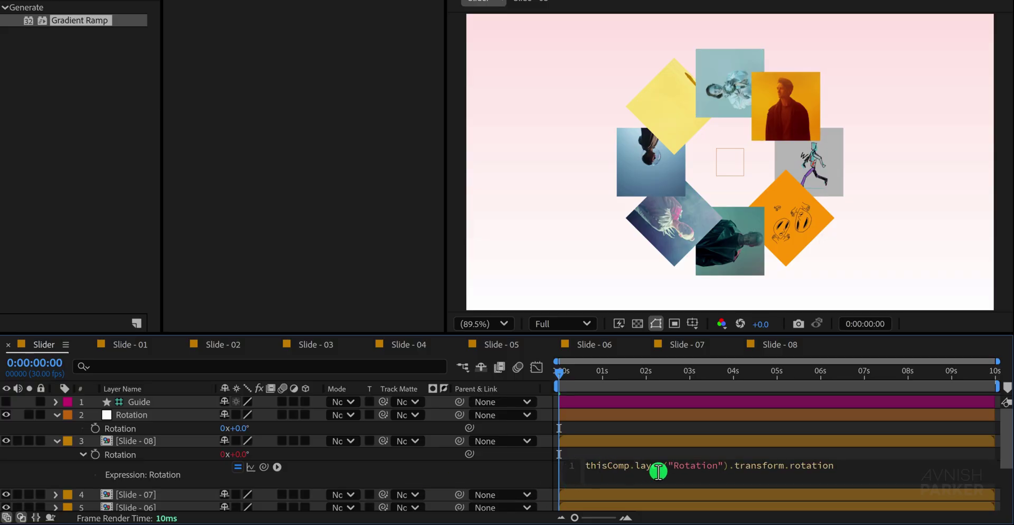
text(-)
click(509, 464)
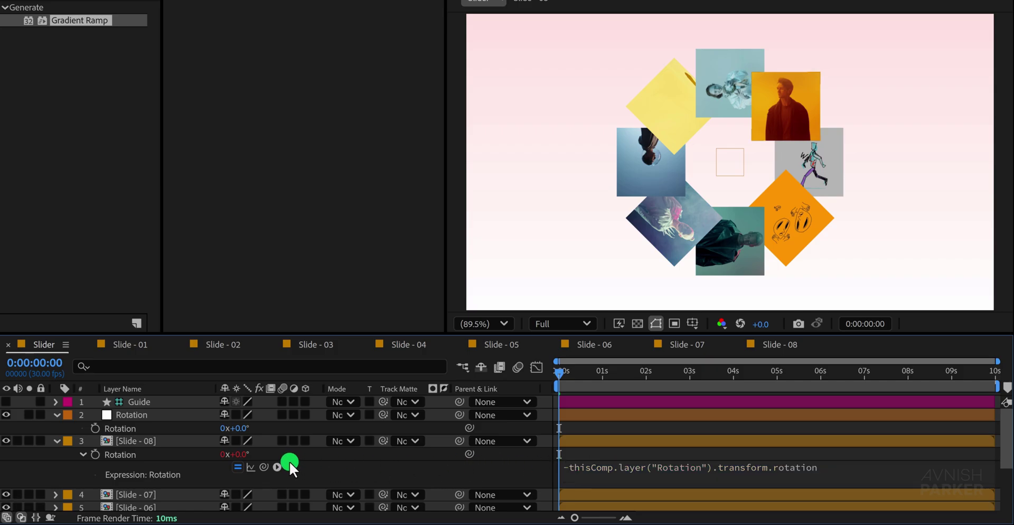
mouse_move(242, 428)
mouse_down()
mouse_move(356, 437)
mouse_move(220, 432)
mouse_move(243, 433)
mouse_up()
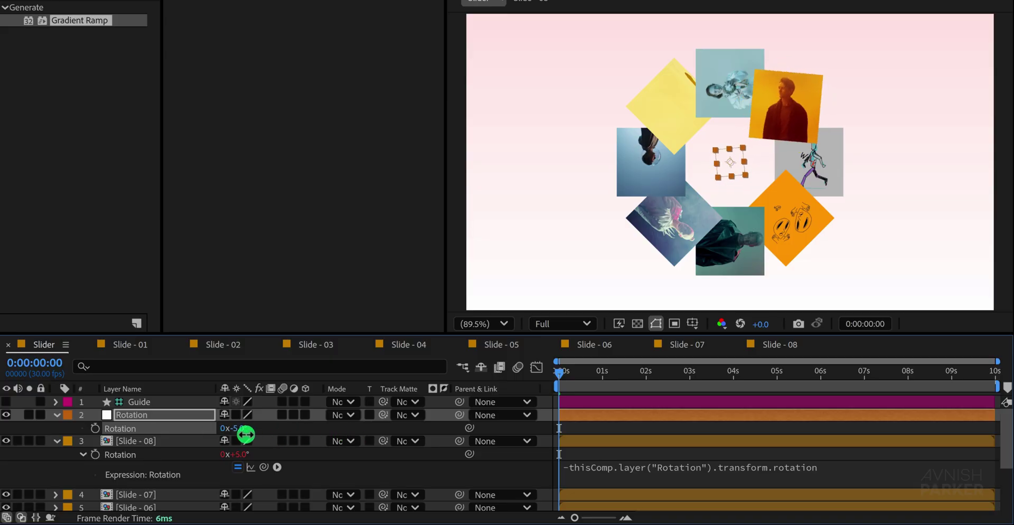
click(349, 470)
Step: Copy Slide - 08's rotation expression and reveal the Rotation property of Slide - 07 through Slide - 01
click(641, 472)
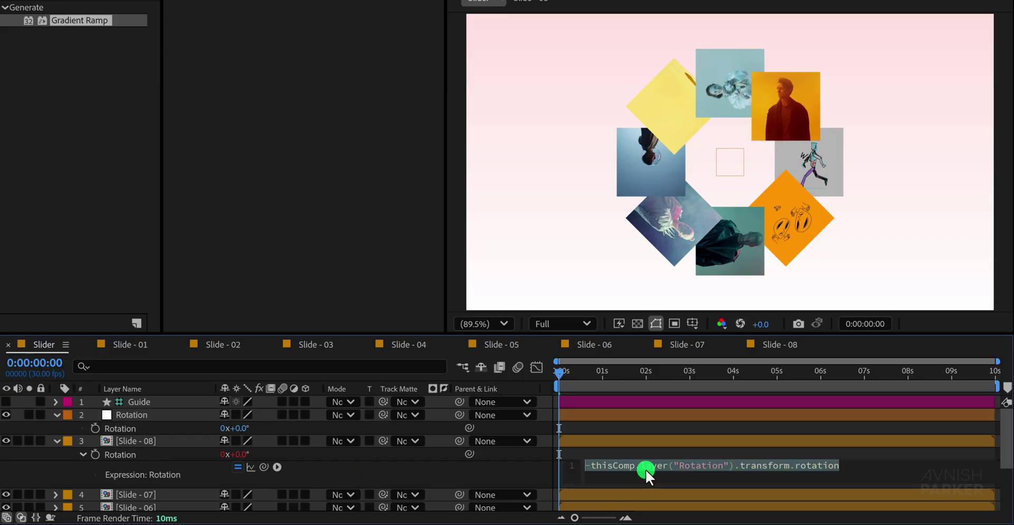
right_click(646, 465)
click(683, 401)
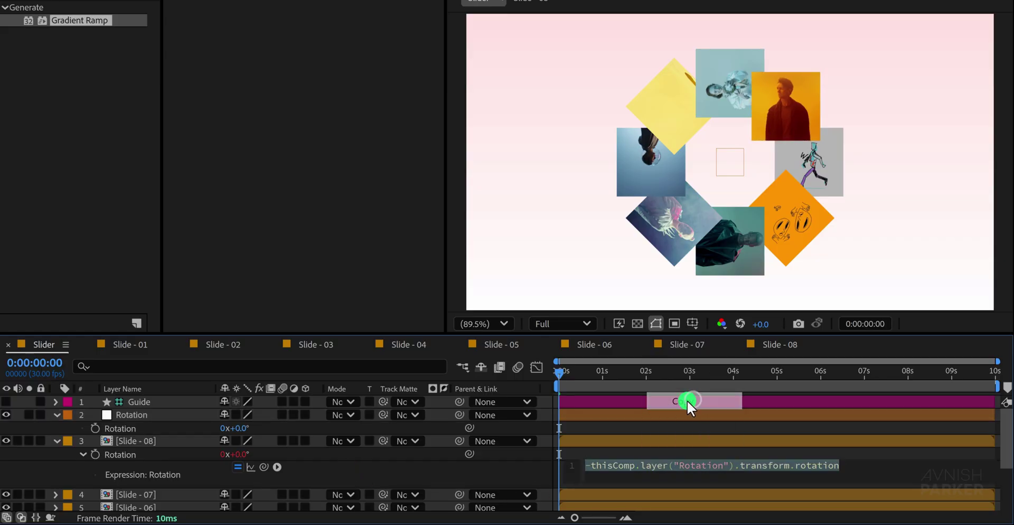
click(348, 470)
click(158, 494)
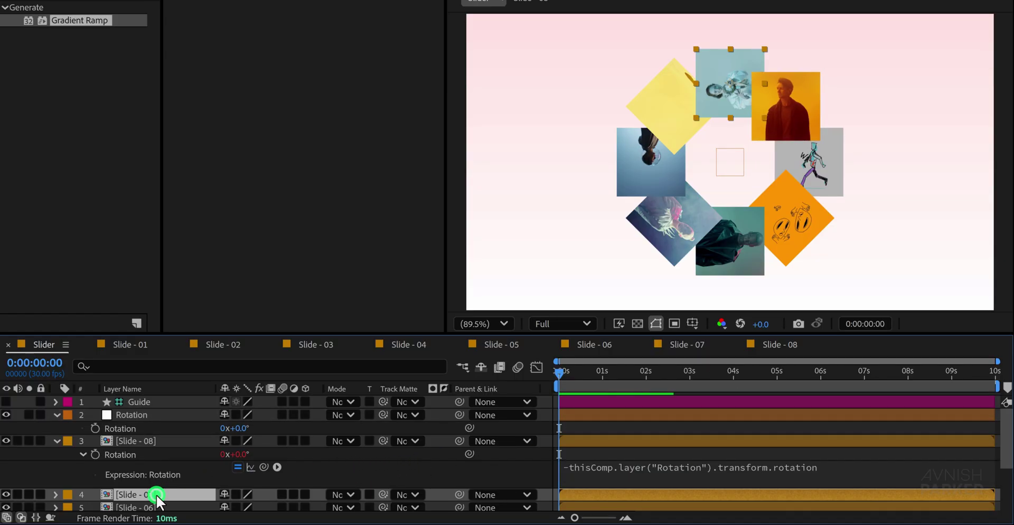
scroll(156, 494, down, 3)
shift+click(152, 490)
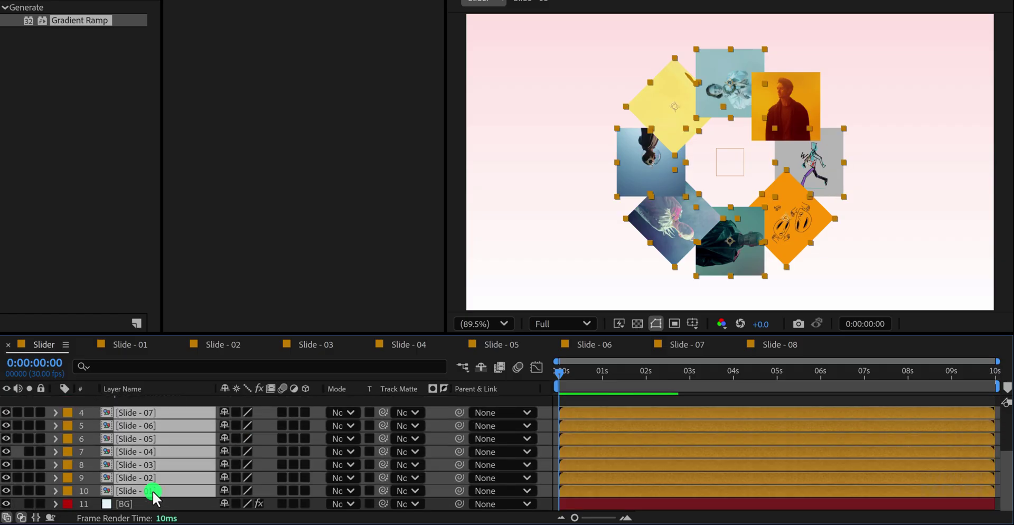
key(r)
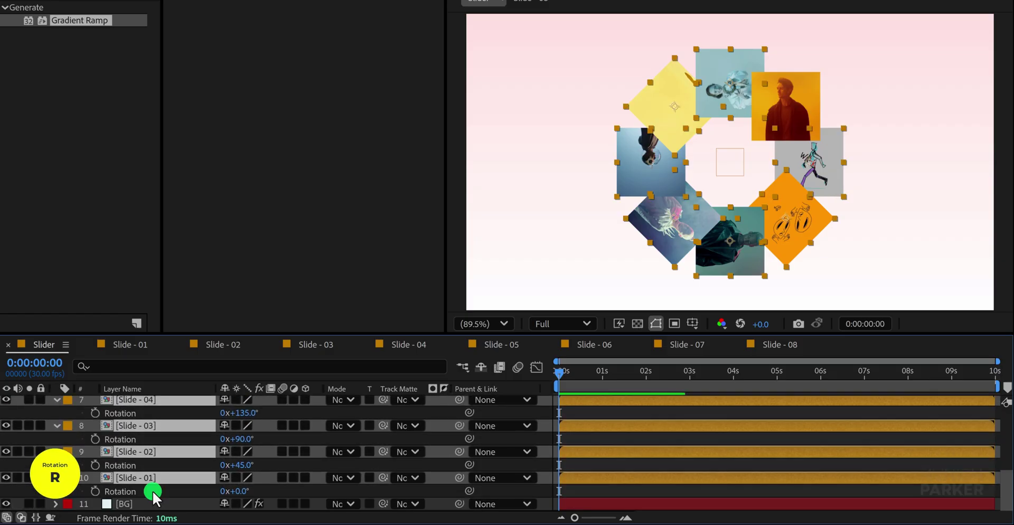
Step: Add the copied expression -thisComp.layer("Rotation").transform.rotation to the rotation of Slide - 01 and Slide - 02
click(140, 492)
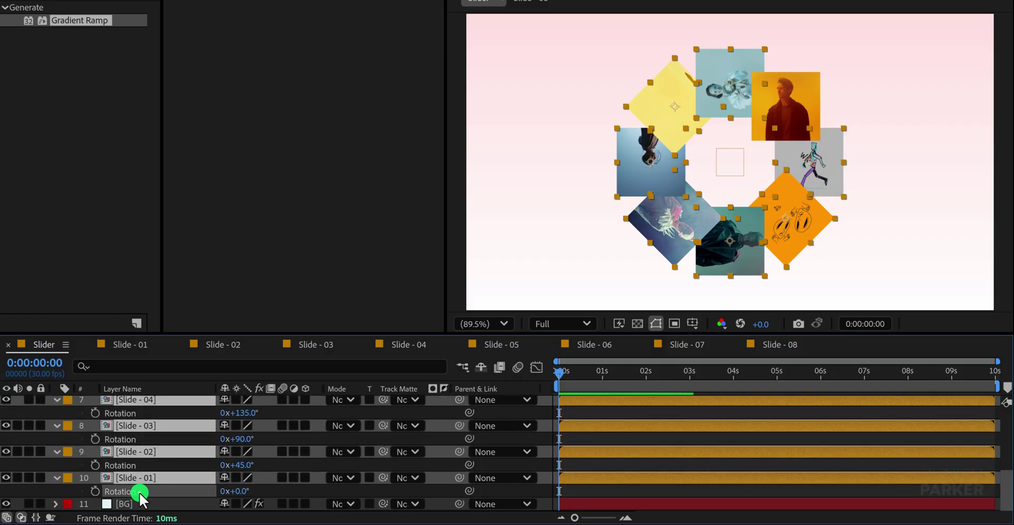
alt+click(94, 491)
key(ctrl+v)
alt+click(95, 466)
key(ctrl+v)
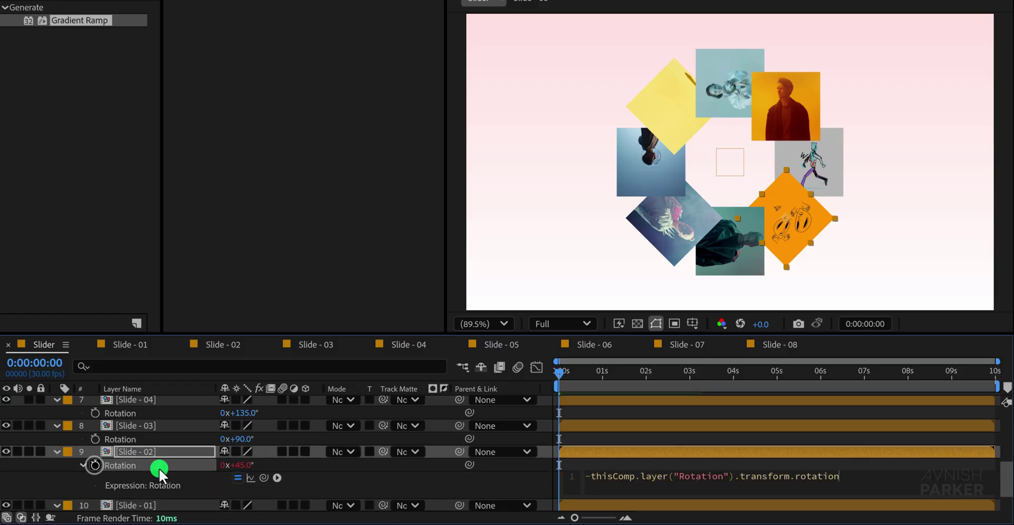
Step: Add the copied counter-rotation expression to the rotation of Slide - 03 and Slide - 04
click(129, 440)
alt+click(95, 439)
key(ctrl+v)
click(124, 412)
alt+click(94, 413)
key(ctrl+v)
click(61, 427)
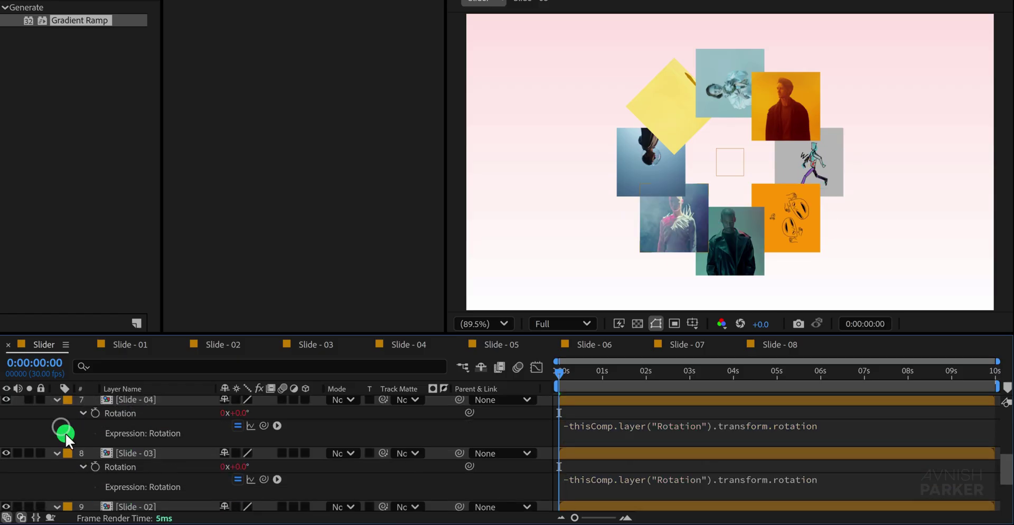
Step: Add the copied counter-rotation expression to the rotation of Slide - 05 and Slide - 06
scroll(66, 433, up, 2)
alt+click(96, 465)
key(ctrl+v)
alt+click(94, 439)
key(ctrl+v)
click(46, 456)
Step: Add the copied counter-rotation expression to Slide - 07's rotation and collapse the properties of all layers
scroll(53, 456, up, 1)
alt+click(97, 452)
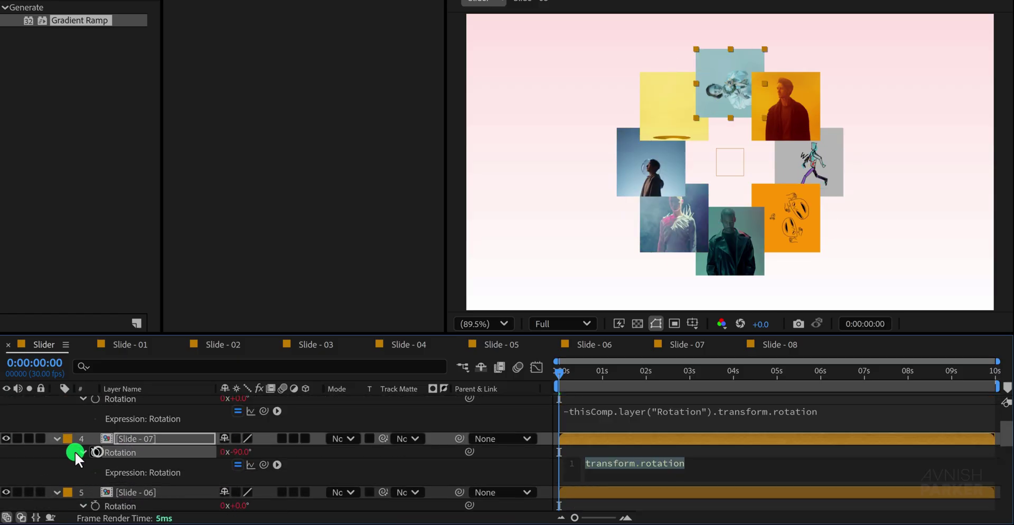
key(ctrl+v)
scroll(237, 463, up, 3)
key(ctrl+a)
key(u)
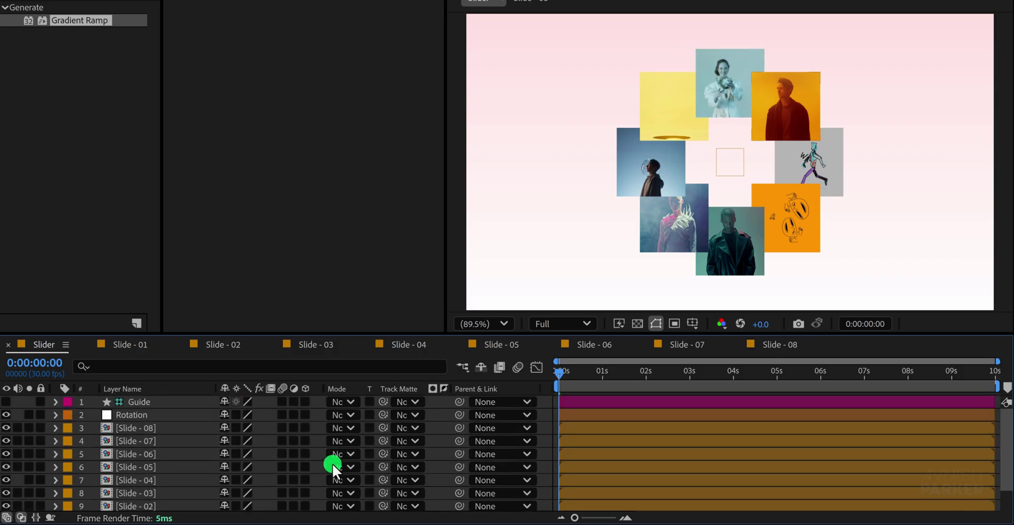
Step: Parent all eight slide layers, Slide - 01 through Slide - 08, to the Rotation null
click(148, 430)
scroll(164, 463, down, 2)
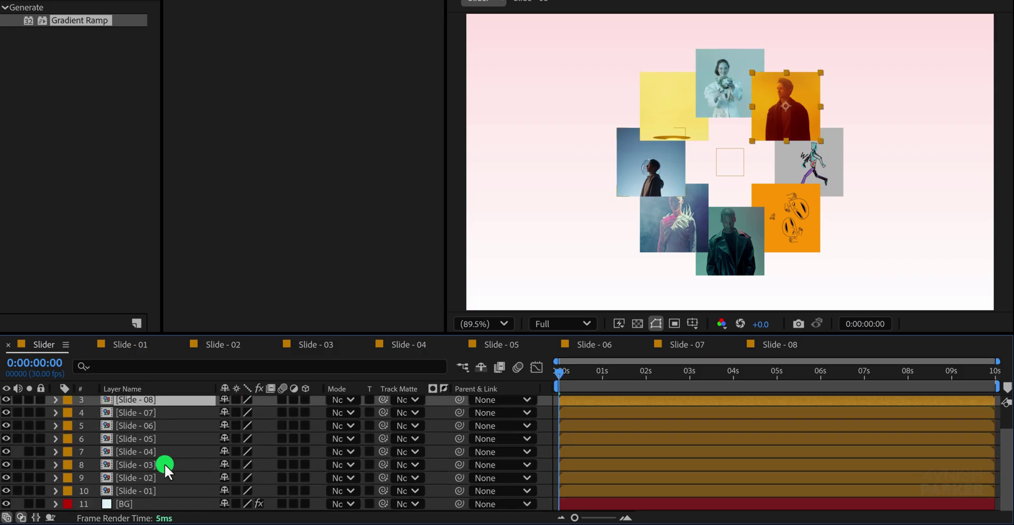
shift+click(156, 490)
scroll(156, 489, up, 2)
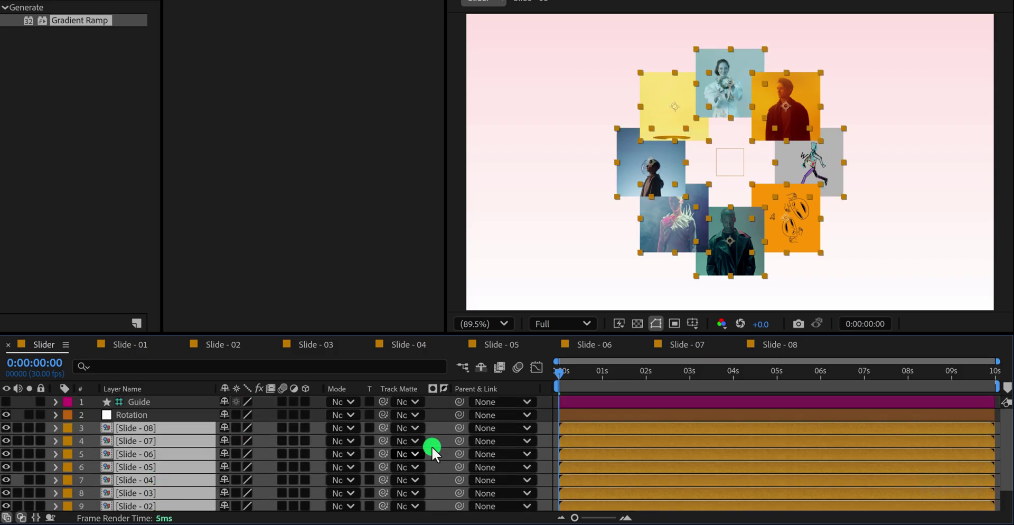
drag(456, 428, 138, 415)
Step: Keyframe the Rotation null's rotation from 0° at 0 seconds to one full revolution (1x+0.0°) at 5 seconds
click(140, 414)
key(r)
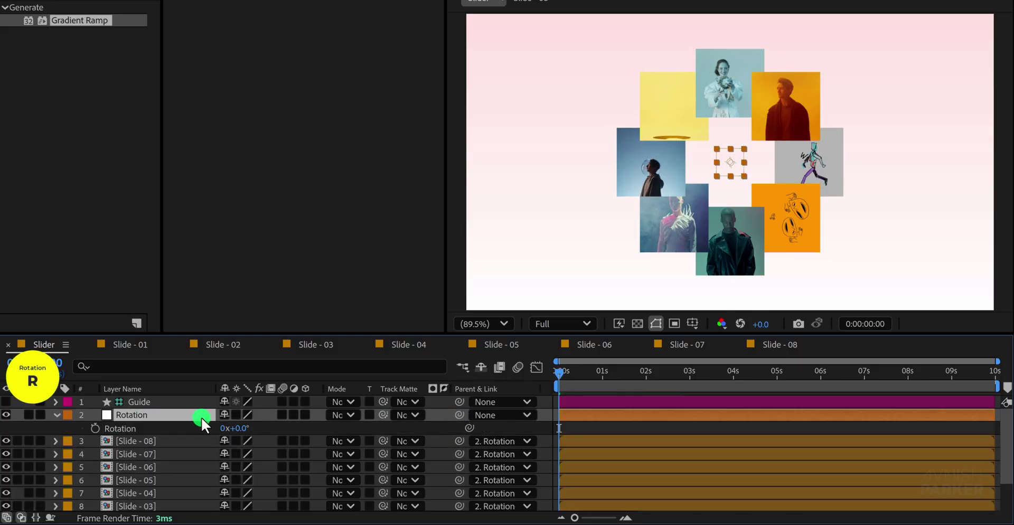
click(93, 427)
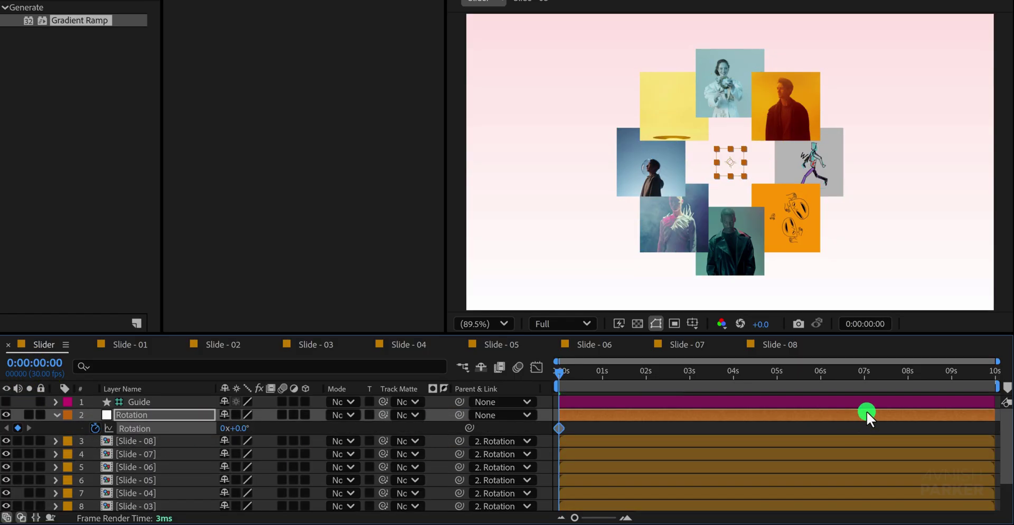
drag(839, 388, 777, 374)
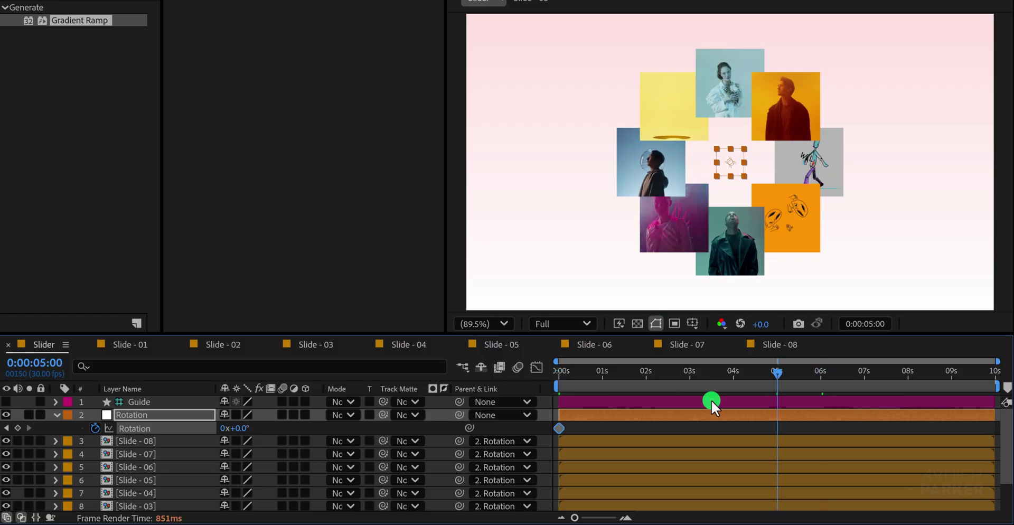
click(243, 428)
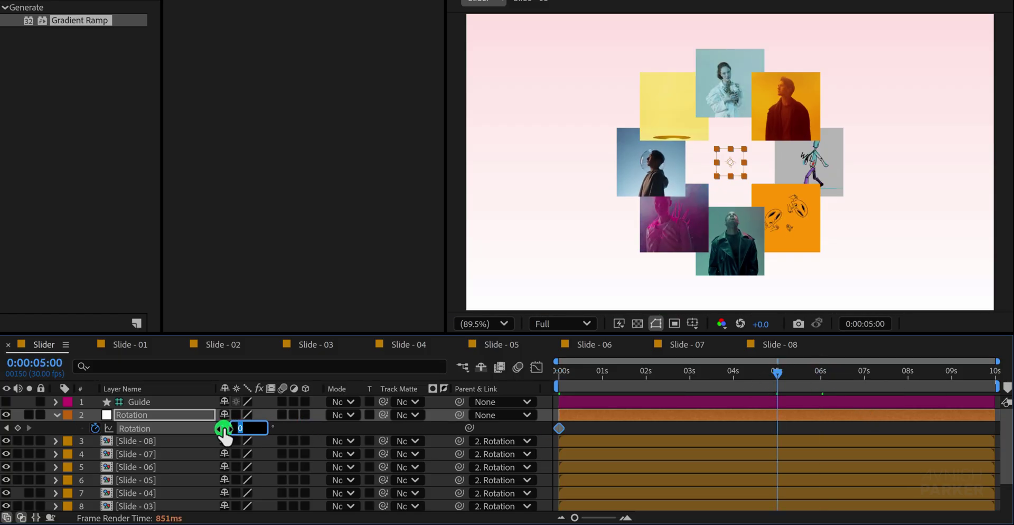
click(224, 429)
text(1)
key(Return)
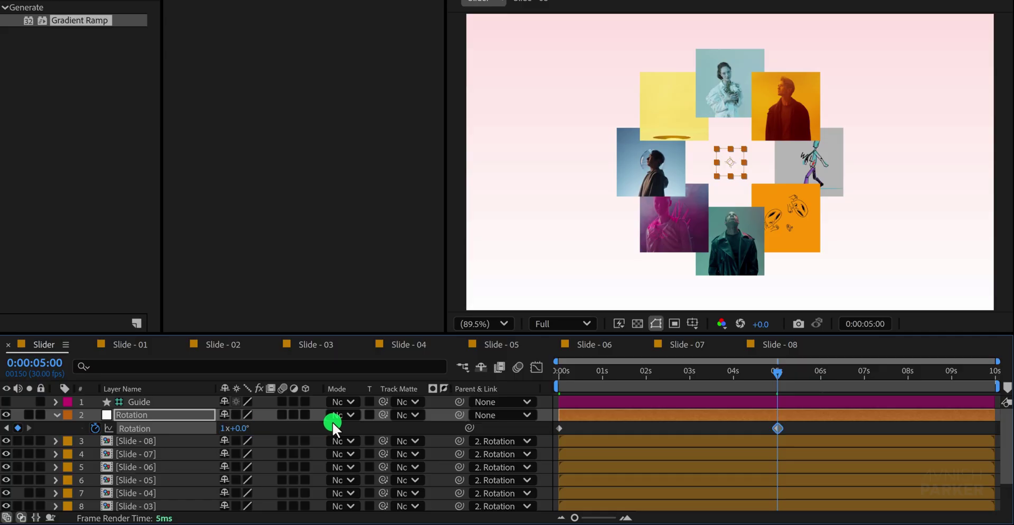
Step: Apply Easy Ease to both rotation keyframes and extend their speed graph handles inward for a steeper mid-animation peak
drag(800, 423, 543, 453)
key(F9)
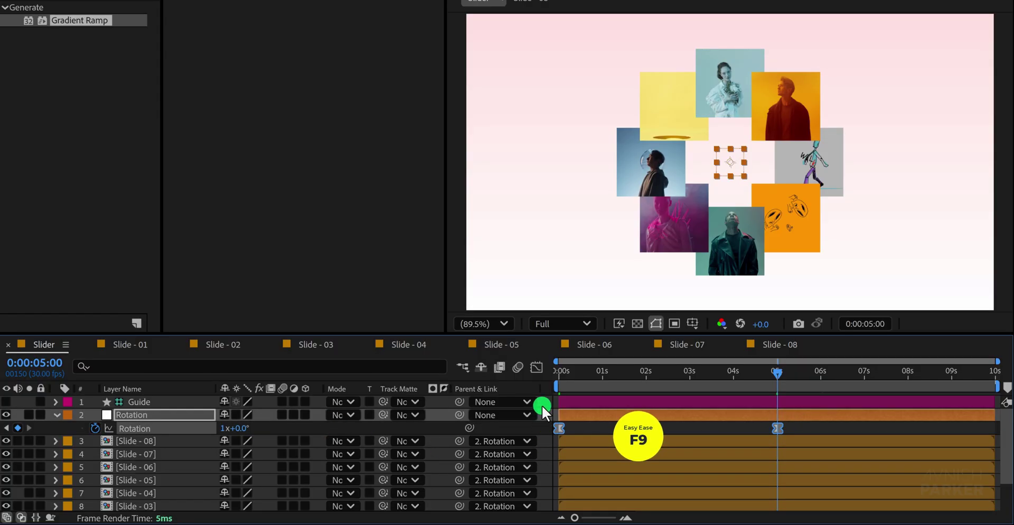
click(537, 369)
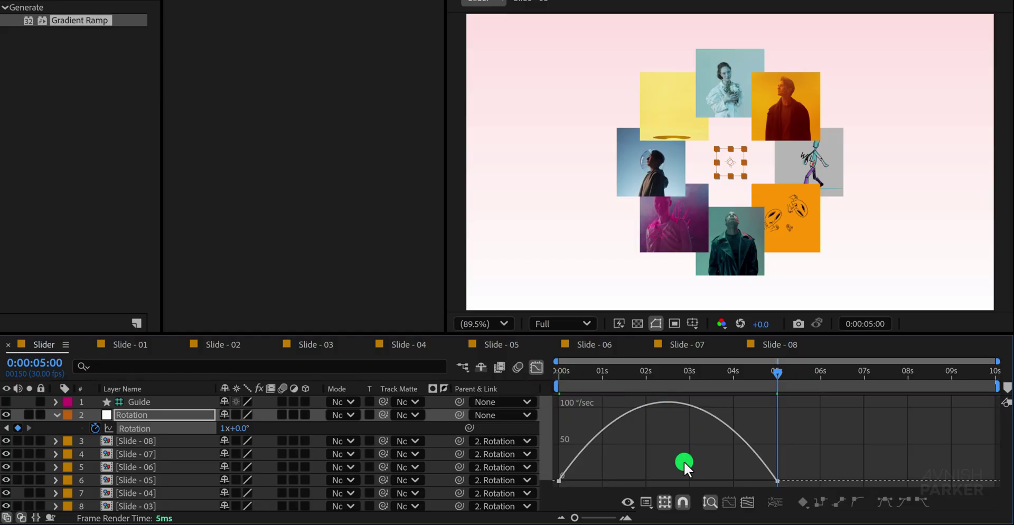
right_click(629, 448)
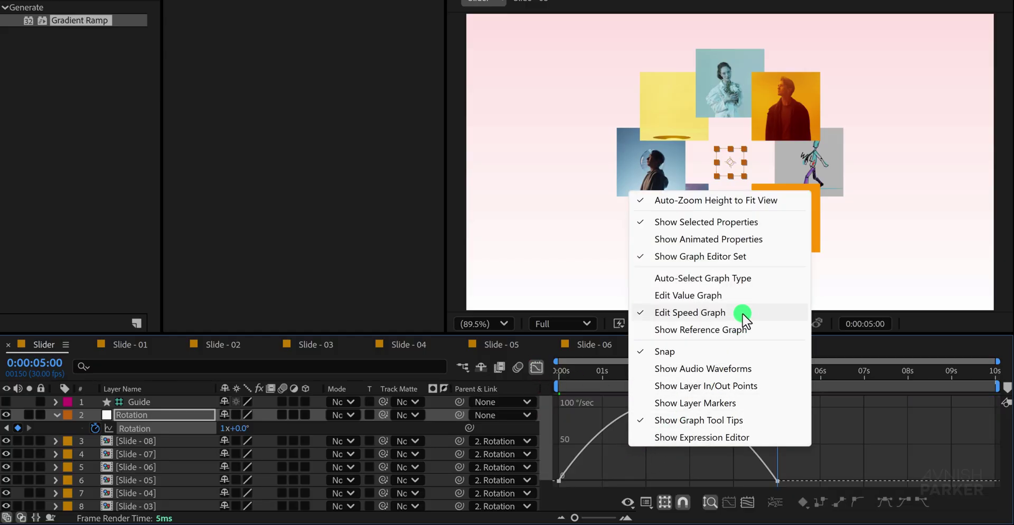
click(559, 481)
drag(585, 482, 618, 481)
drag(741, 481, 717, 480)
click(538, 368)
click(597, 428)
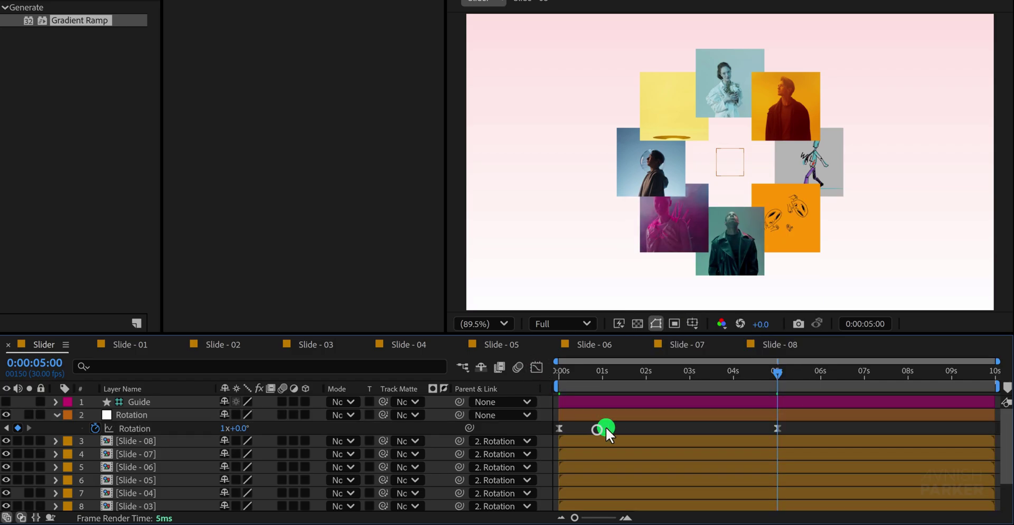
Step: Preview the slider's rotation animation across the first 5 seconds
key(n)
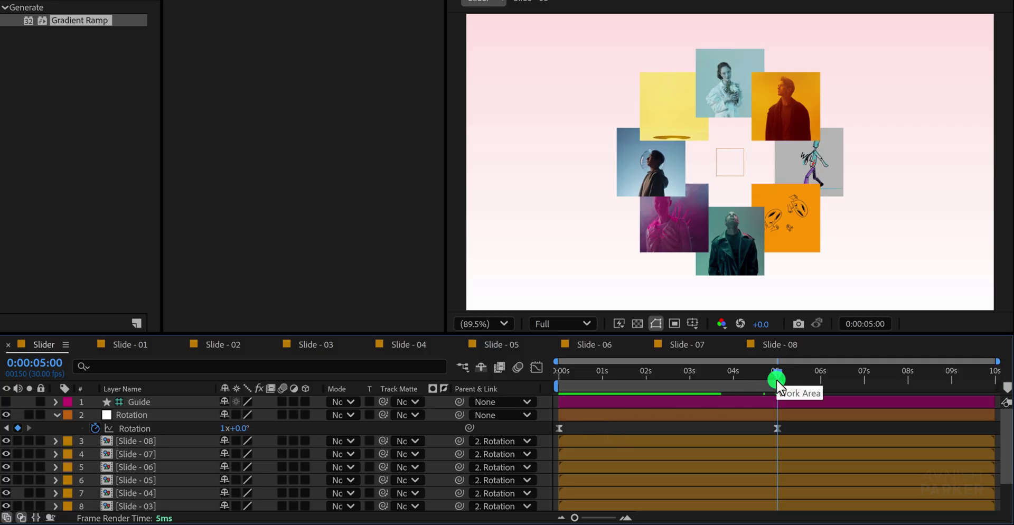
key(space)
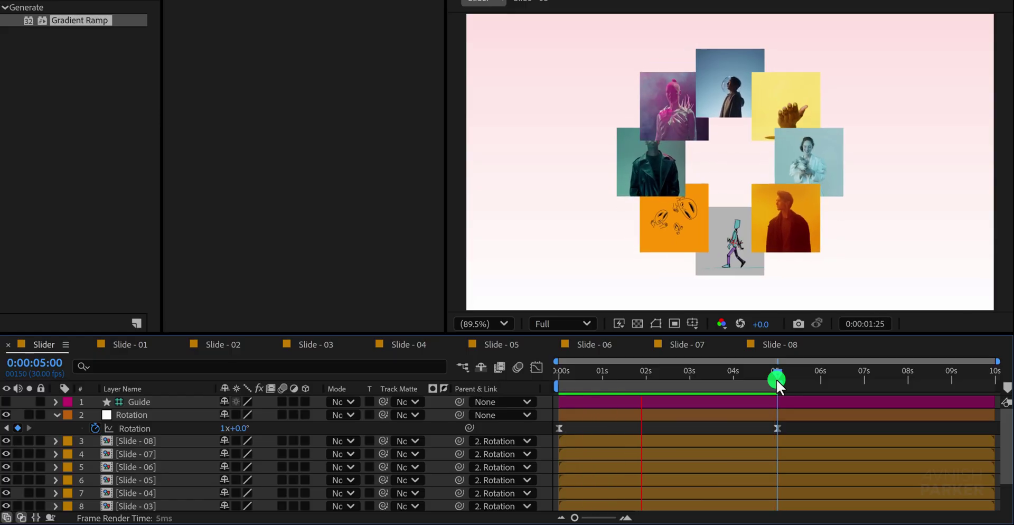
key(n)
drag(776, 379, 680, 381)
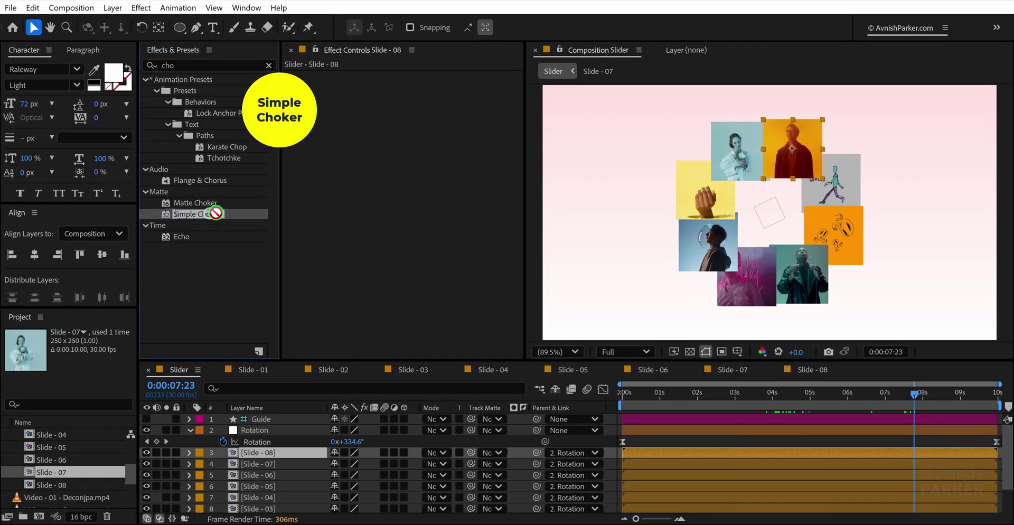
Step: Apply Simple Choker with a Choke Matte of 31.30 to Slide - 08 and copy the effect to Slide - 07 through Slide - 01
drag(216, 213, 398, 180)
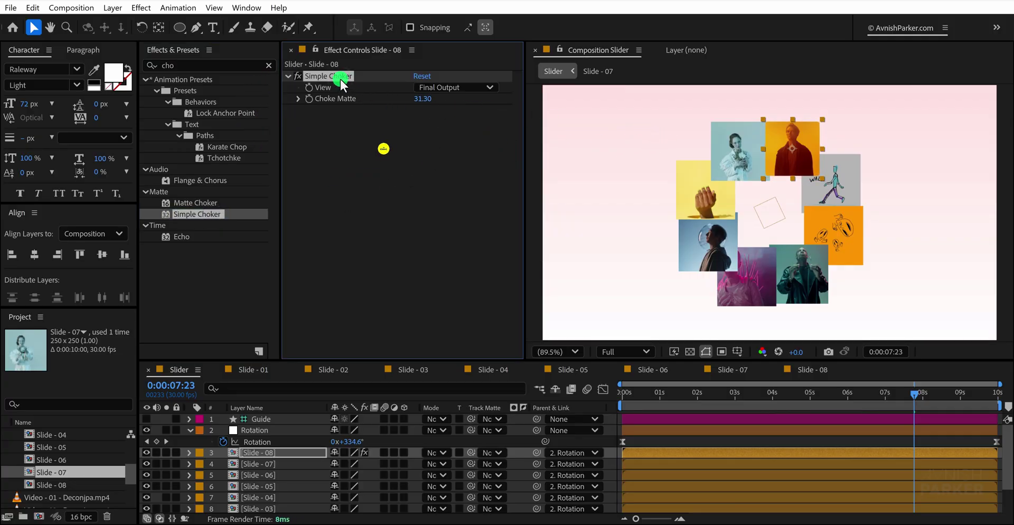
click(271, 465)
scroll(271, 468, down, 2)
shift+click(271, 496)
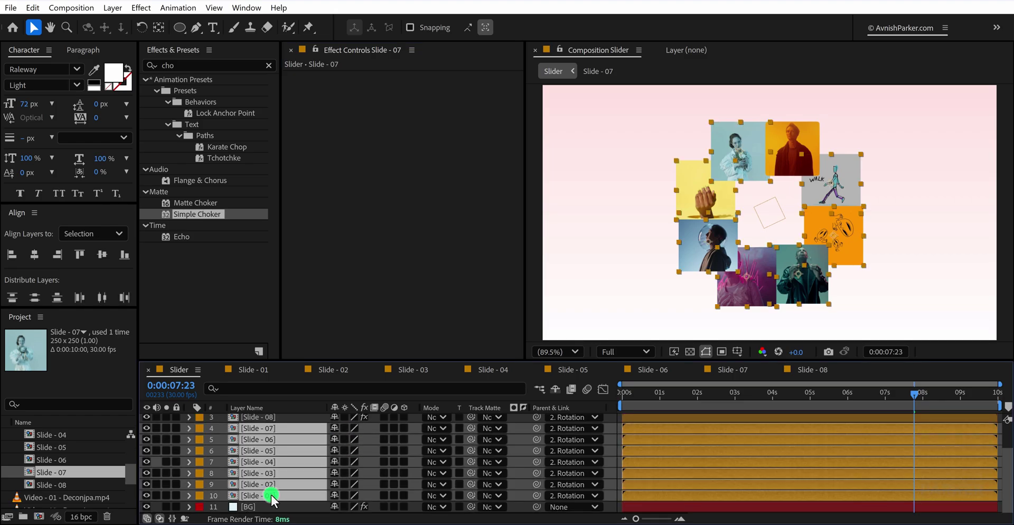
key(ctrl+v)
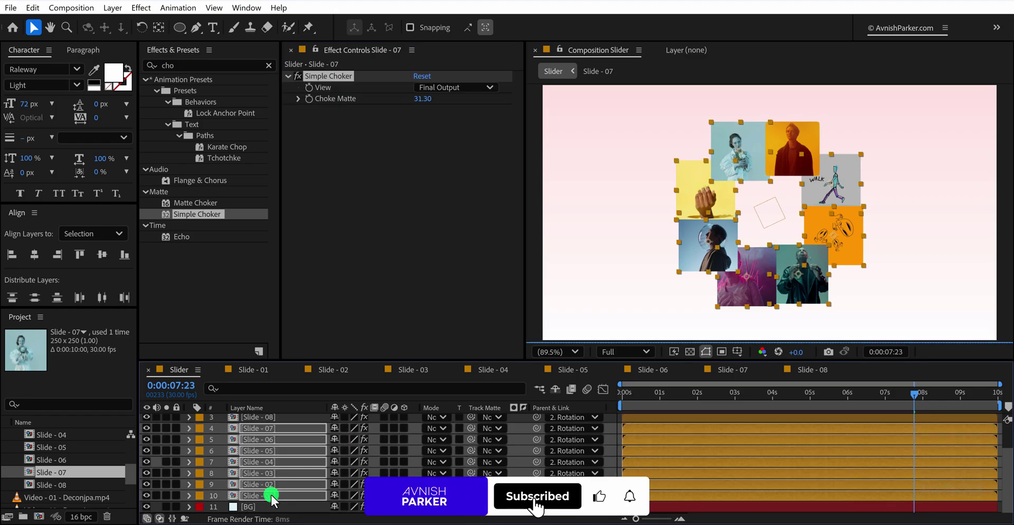